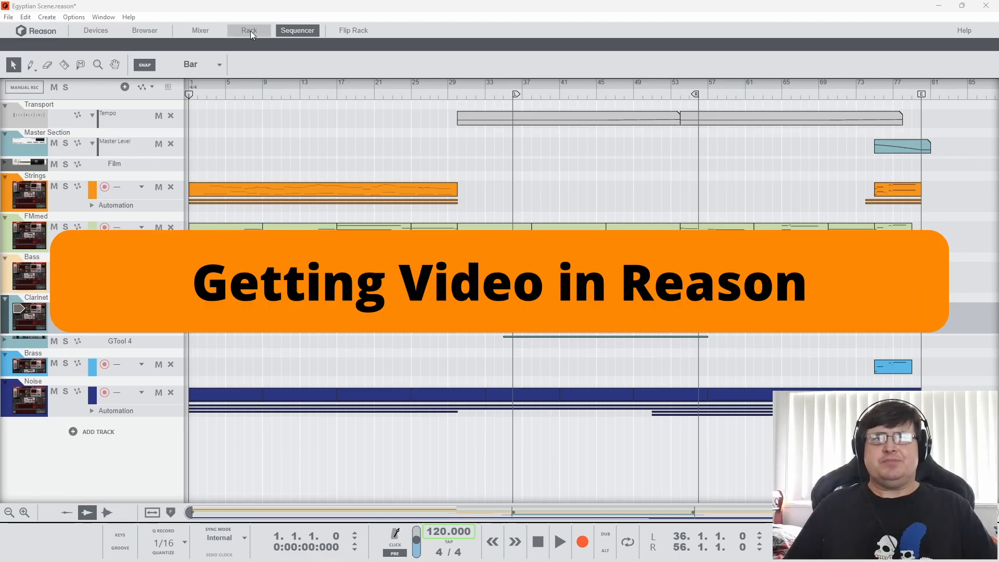
Open the VidPlayVSTv2 player window from the rack, return to the sequencer-only view and set the player window to stay open
left_click(250, 31)
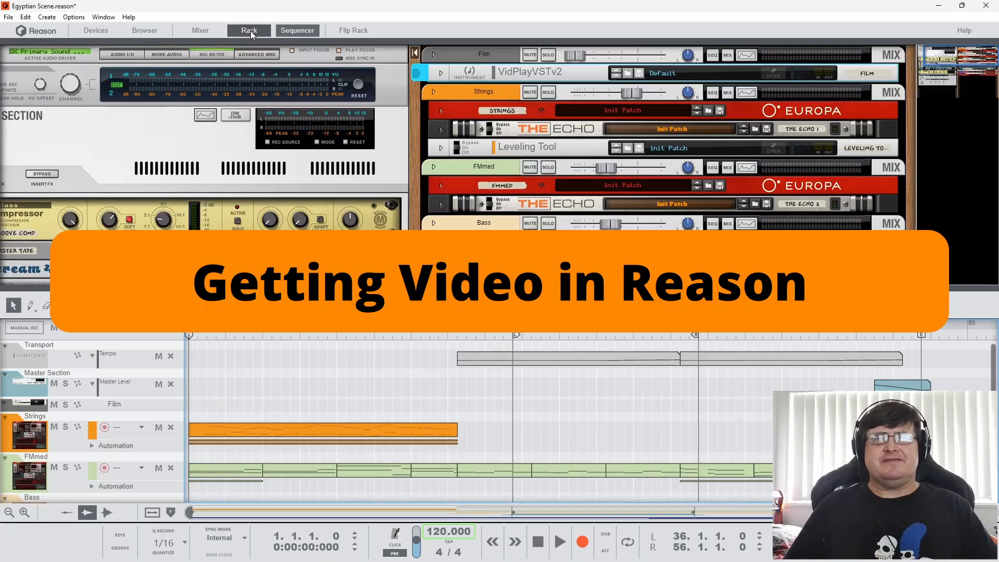
left_click(772, 74)
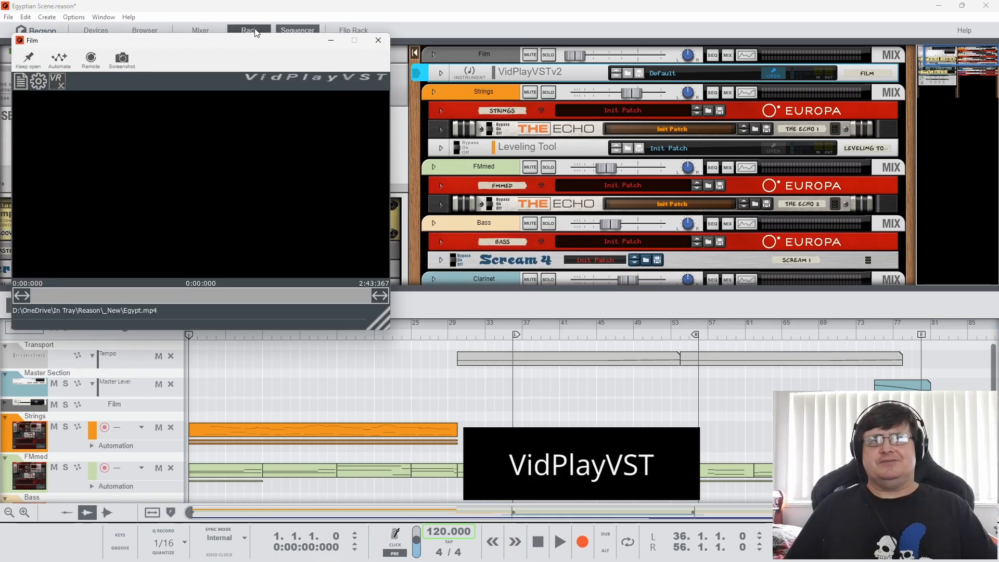
left_click(254, 31)
left_click_drag(218, 41, 423, 78)
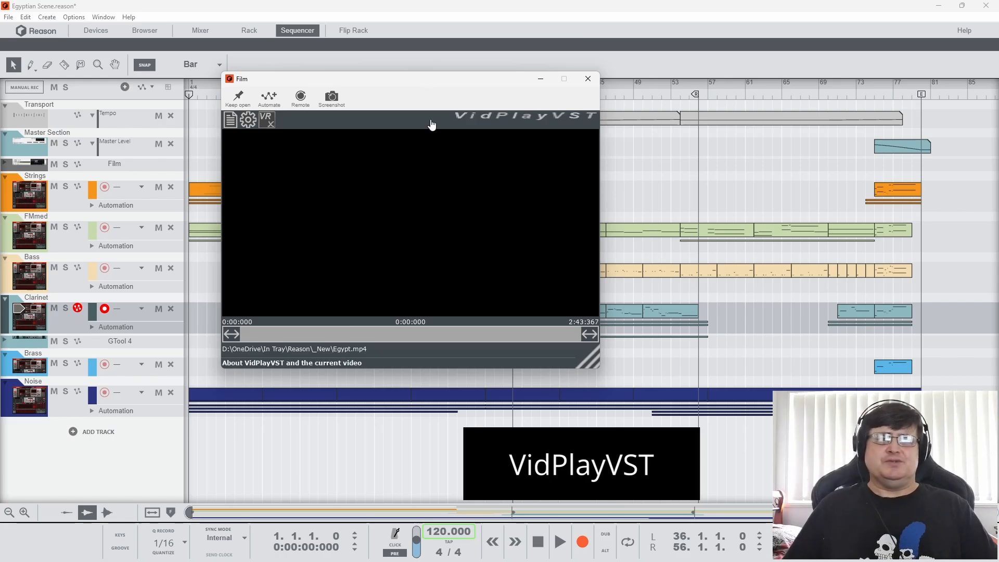
left_click(240, 98)
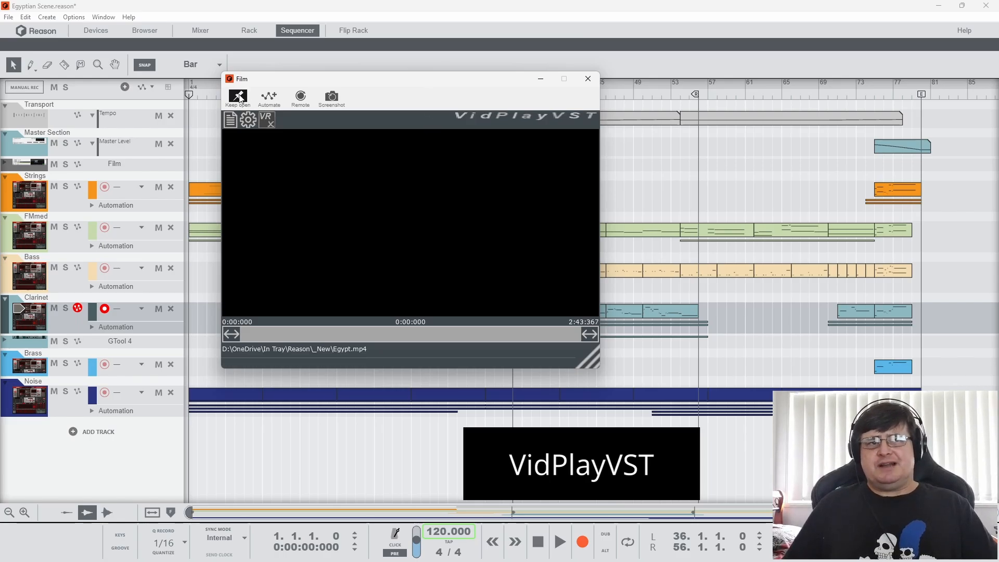
Load the Egypt MP4 video into the player and move the song position to bar 9
left_click(231, 120)
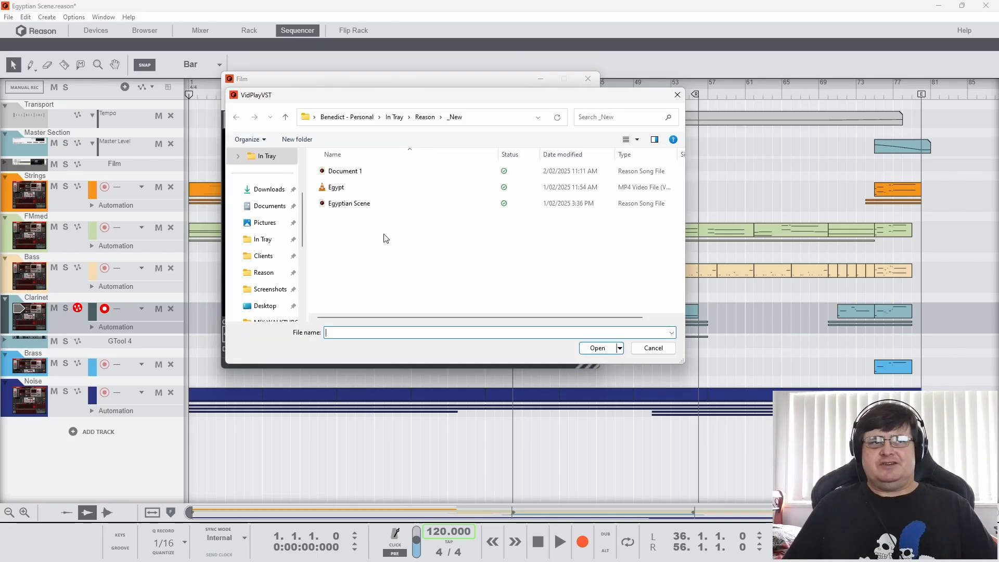
double_click(339, 191)
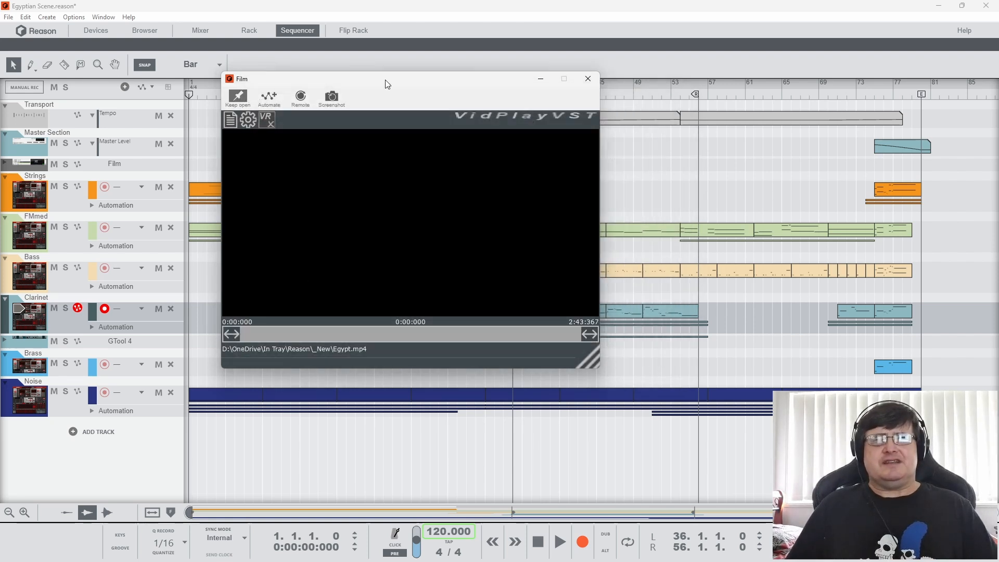
left_click_drag(385, 80, 390, 92)
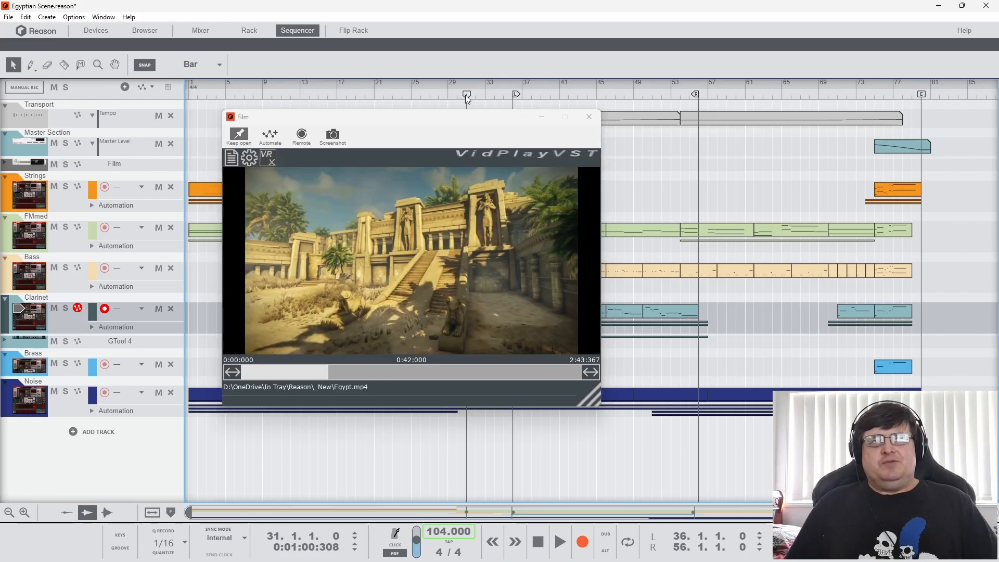
mouse_move(467, 98)
left_mouse_down()
mouse_move(498, 96)
mouse_move(265, 95)
left_mouse_up()
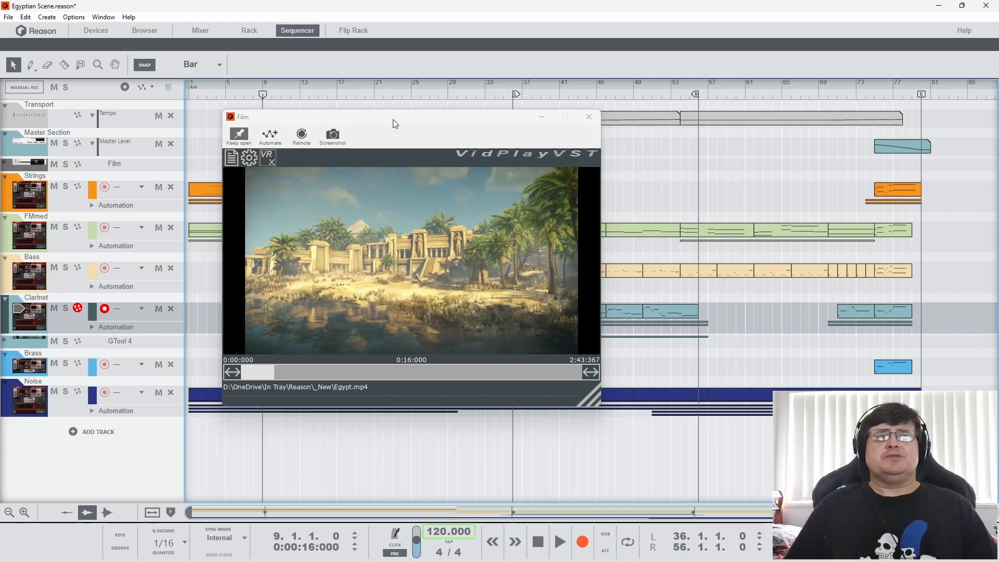
Reposition the Film window and choose the Full Screen 1 video mode in the player's settings
left_click_drag(395, 122, 174, 18)
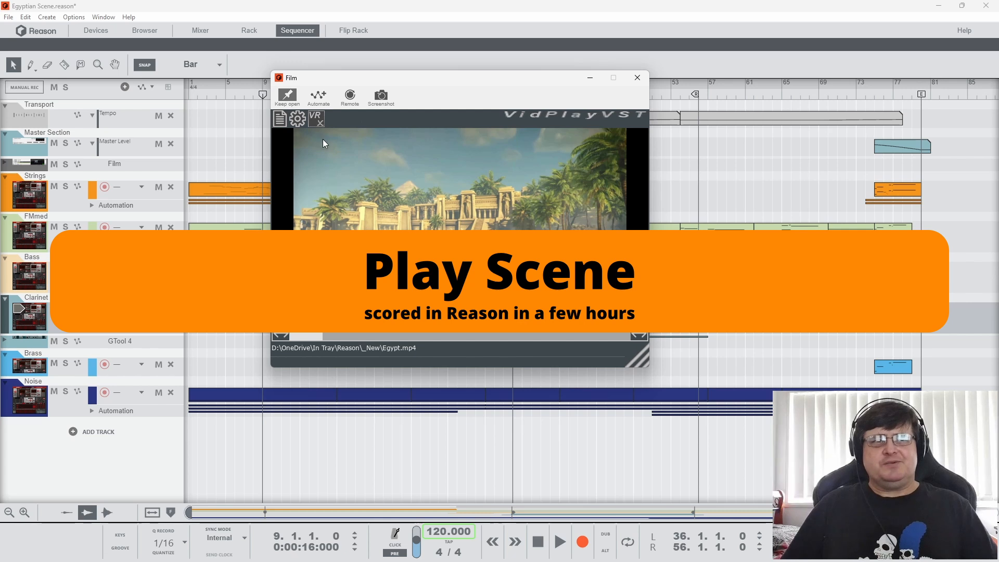
left_click(299, 117)
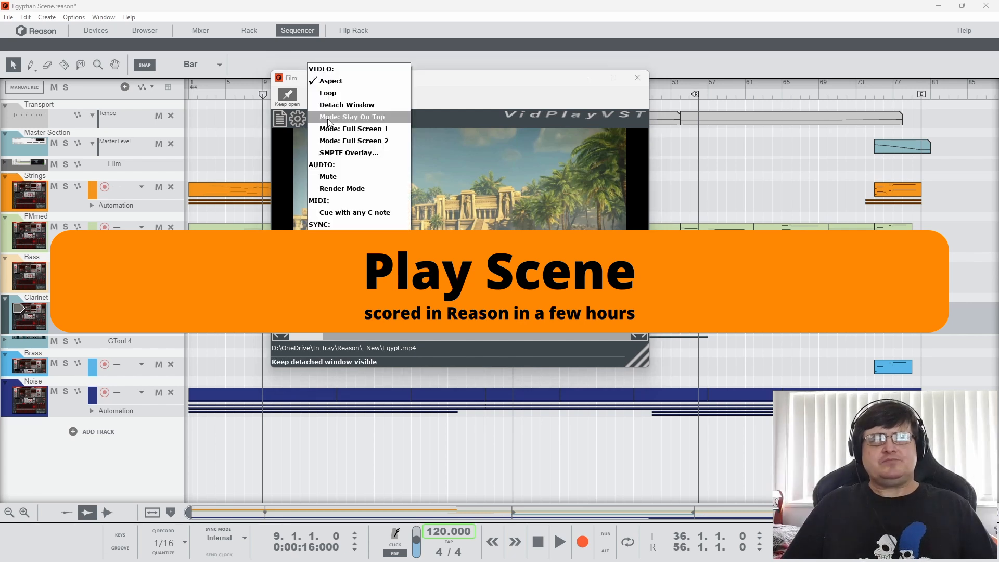
left_click(339, 130)
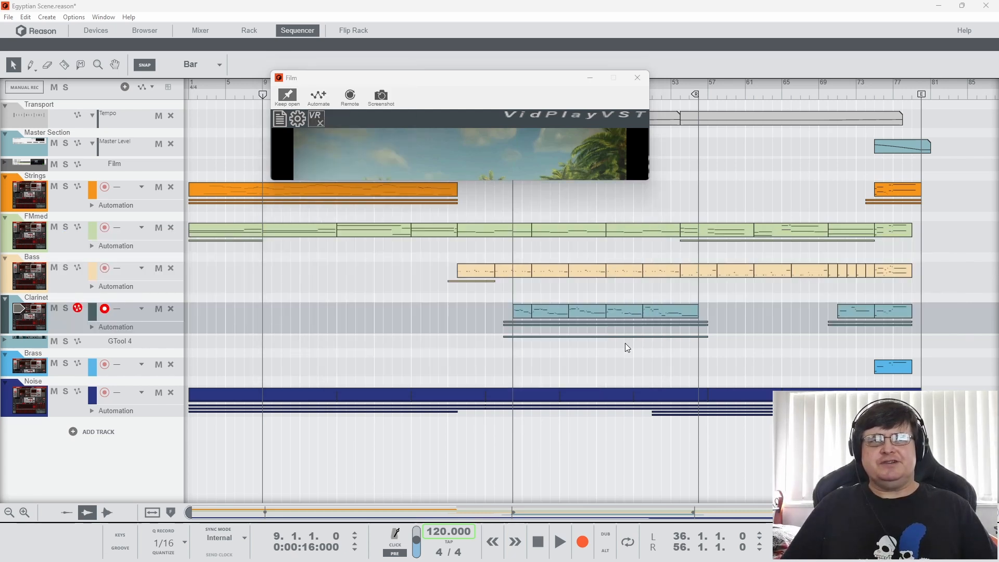
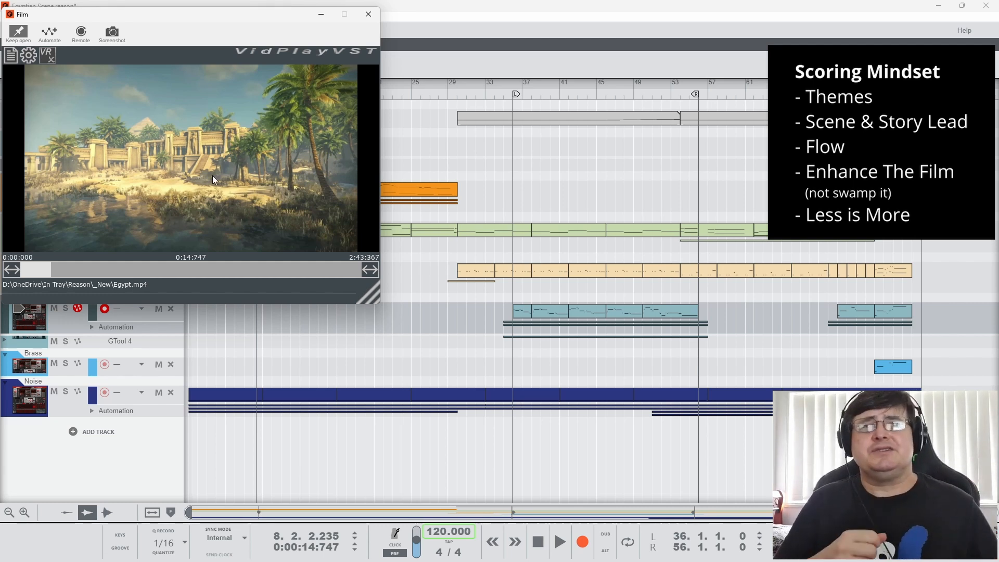
Set the song position to bar 9 and move the Film window away from the arrangement's clips
left_click_drag(251, 9, 375, 207)
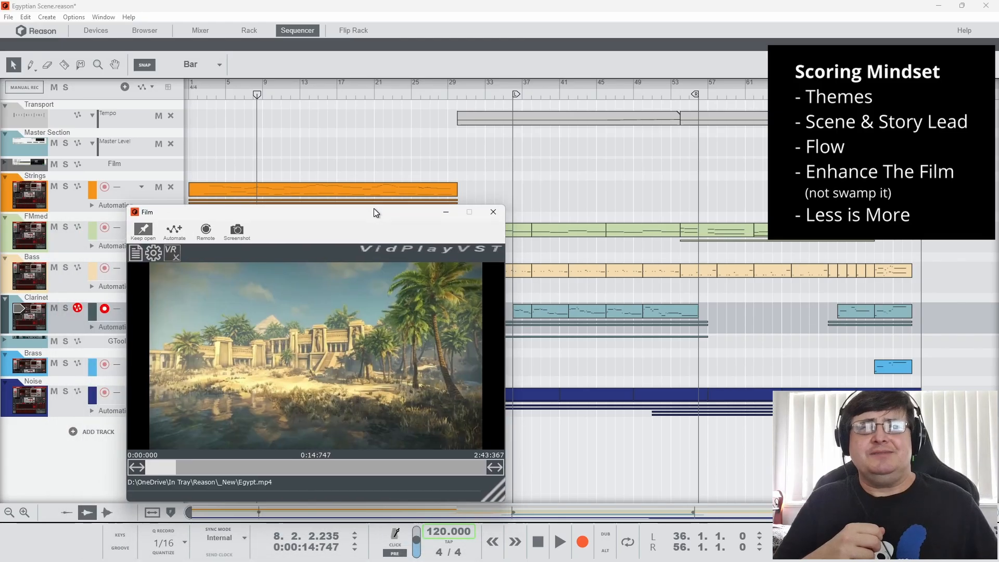
left_click_drag(201, 97, 263, 98)
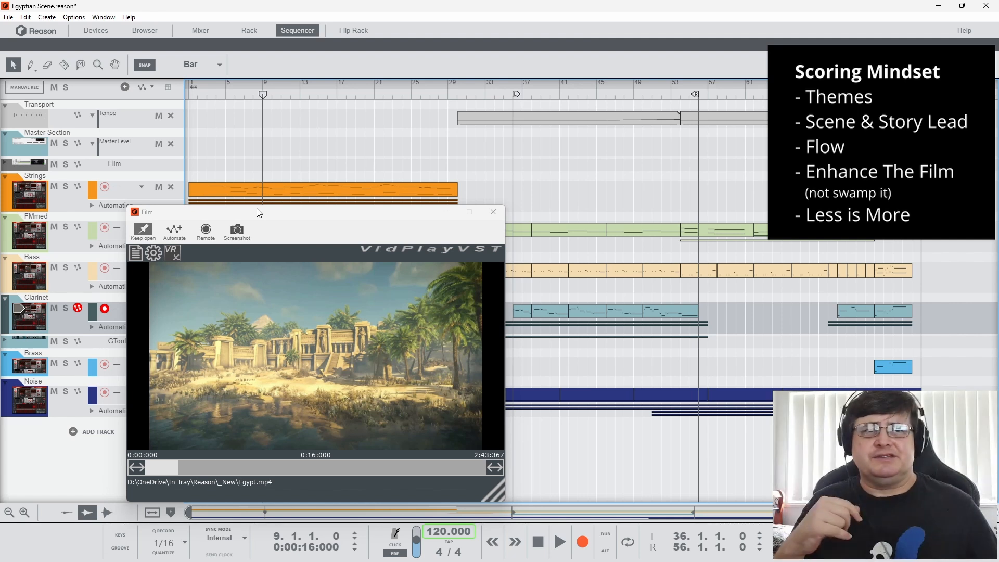
left_click_drag(257, 212, 138, 11)
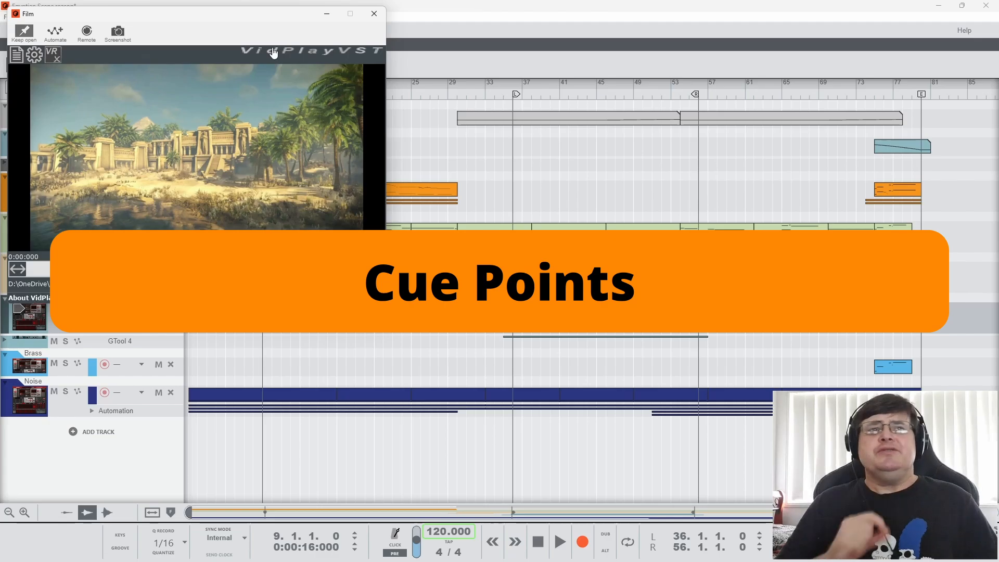
Move the Film window over the middle of the arrangement and briefly play the film's opening from bar 1
left_click_drag(230, 18, 520, 155)
left_click_drag(263, 94, 182, 92)
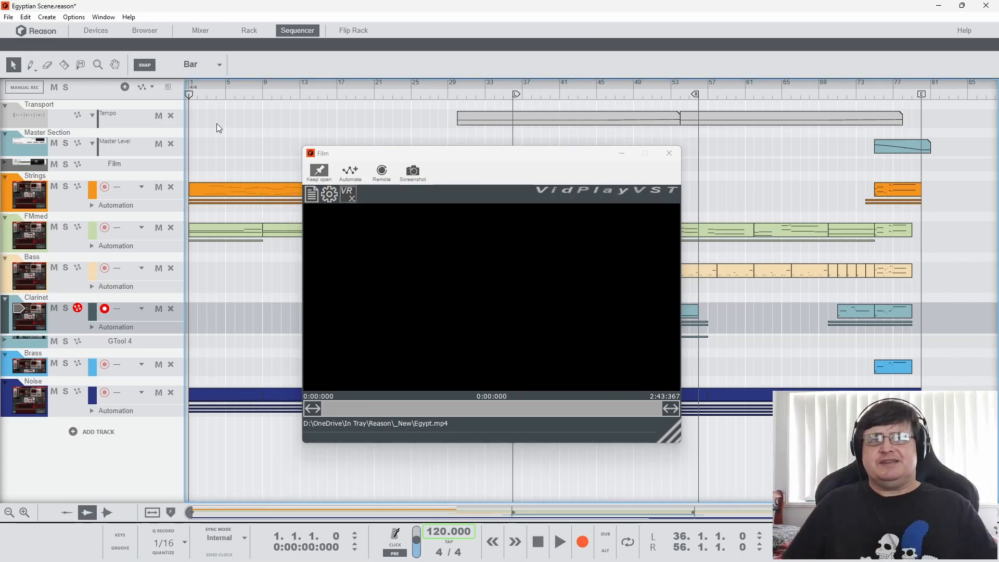
key("space")
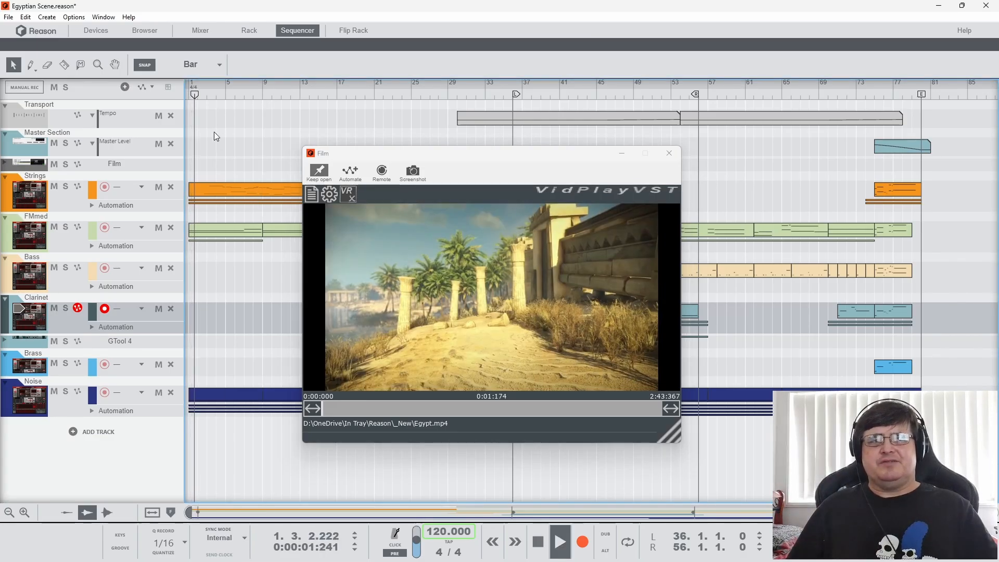
key("space")
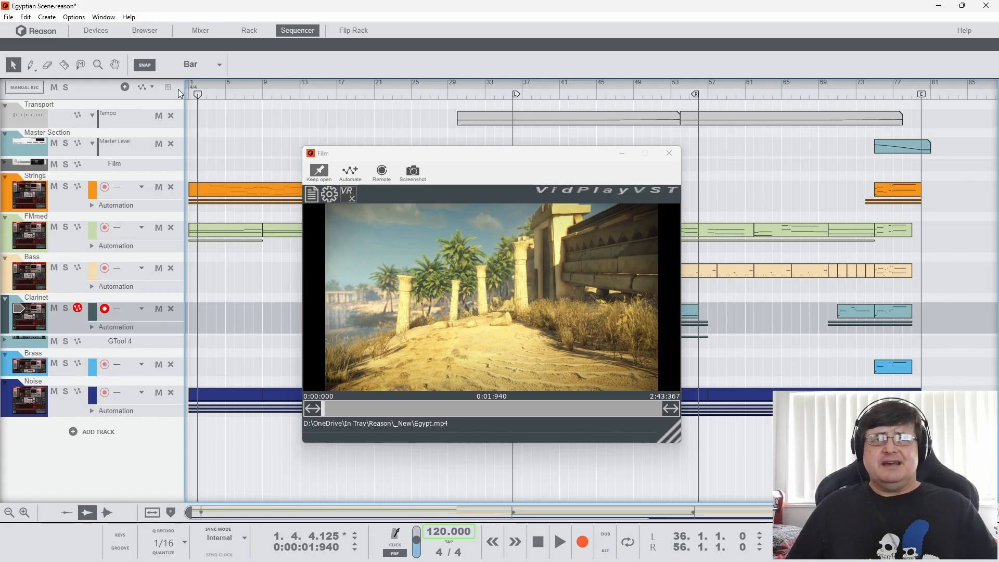
Replay the film's first two seconds from bar 1 a few times to examine the opening cue point
left_click_drag(198, 97, 181, 95)
key("space")
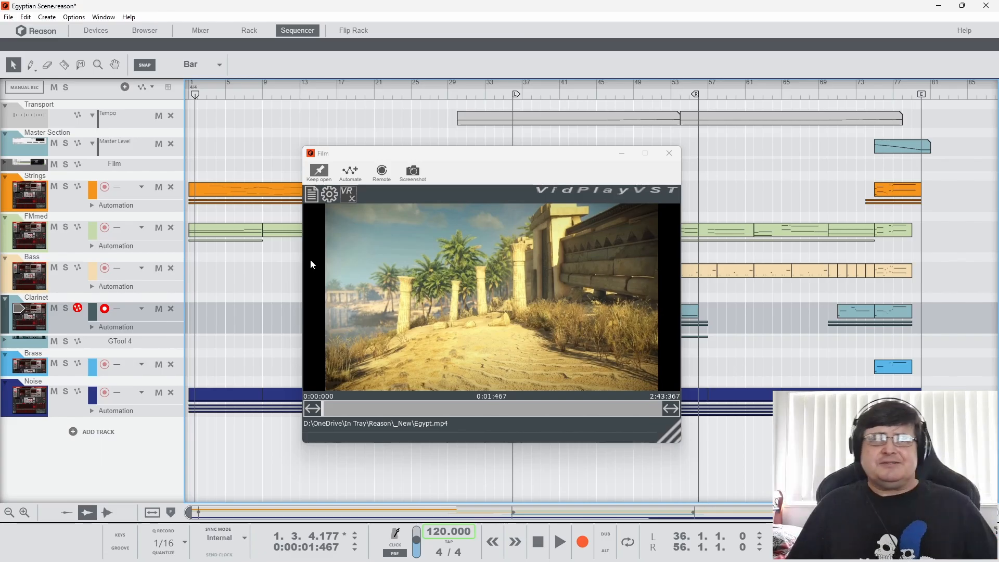
left_click_drag(196, 94, 199, 93)
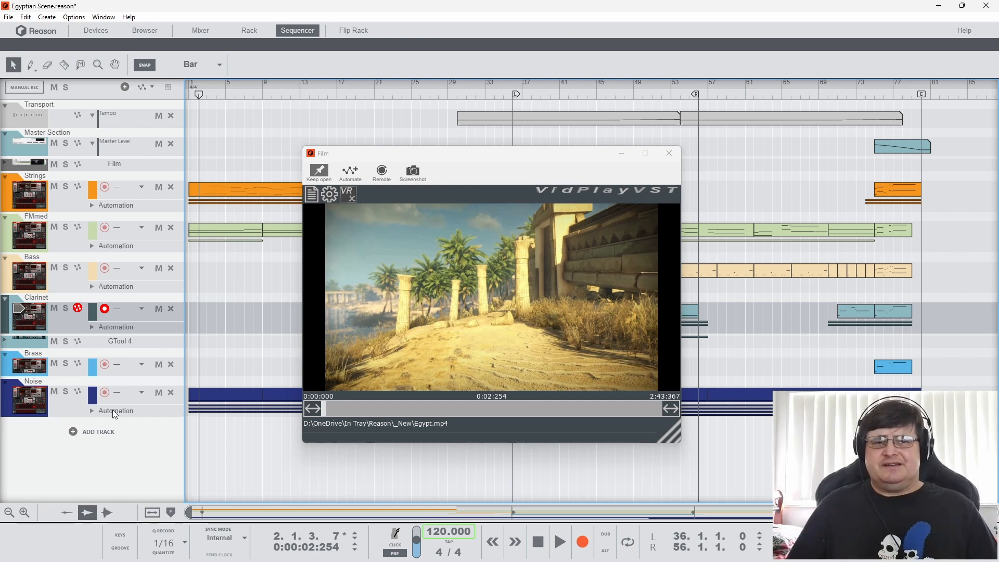
left_click(201, 96)
key("space")
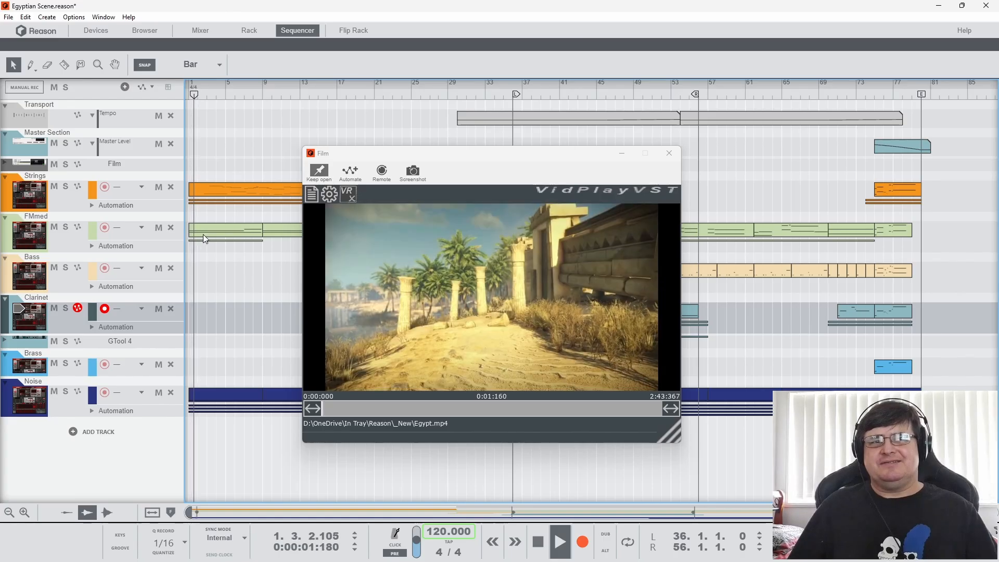
key("space")
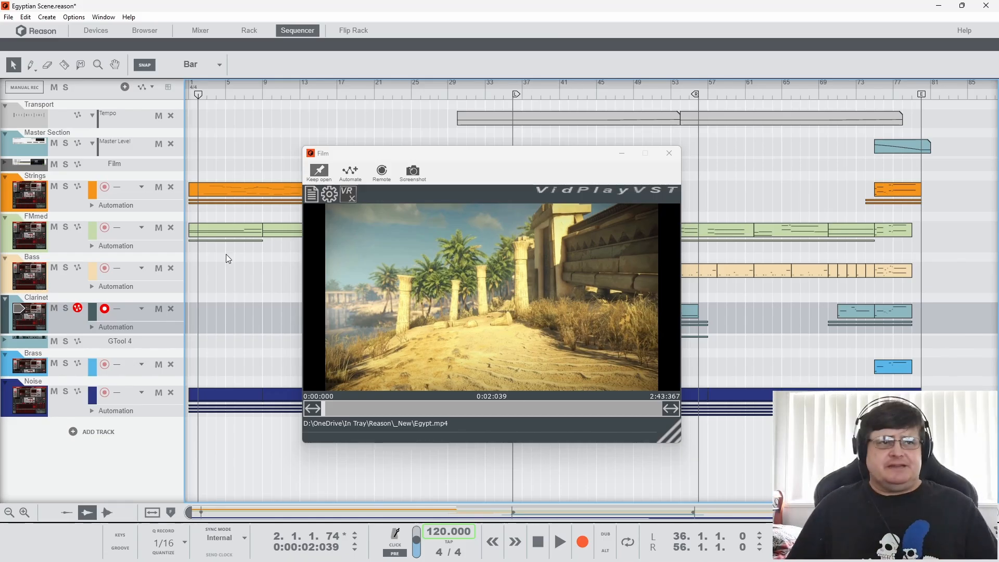
Move the song position to bar 9, then play the exterior temple shot and stop at about 0:30
left_click(263, 96)
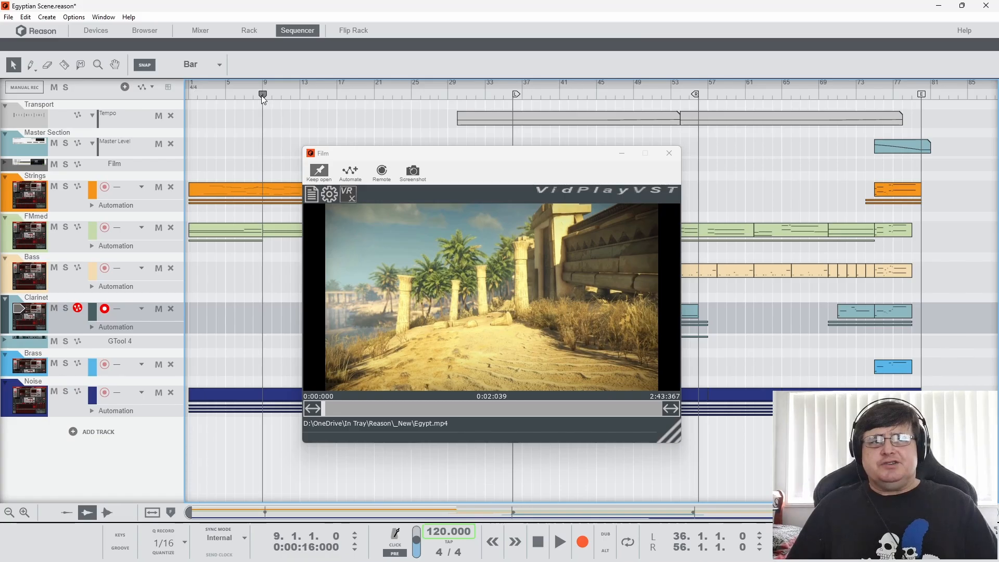
mouse_move(264, 95)
left_mouse_down()
mouse_move(319, 95)
mouse_move(266, 106)
left_mouse_up()
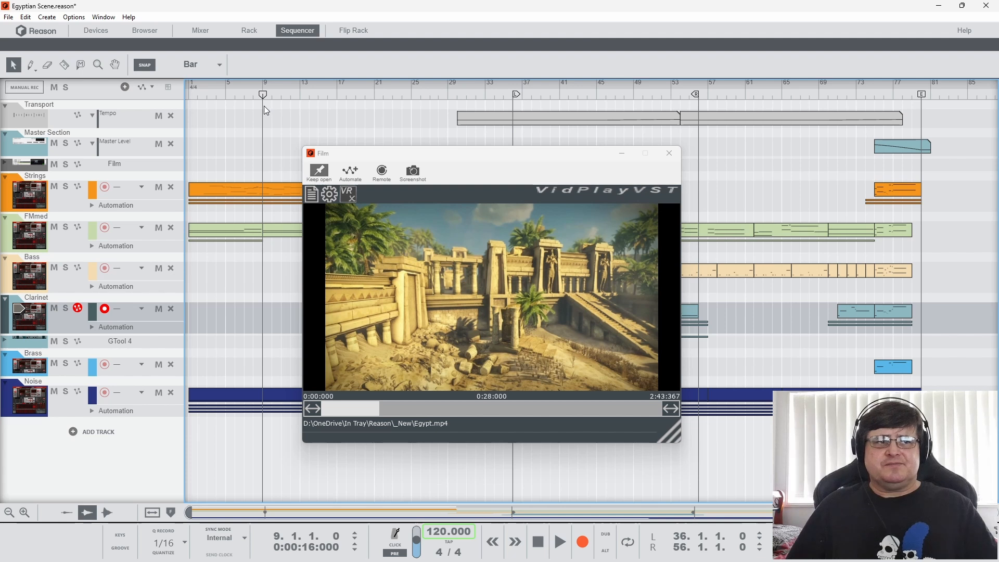
key("space")
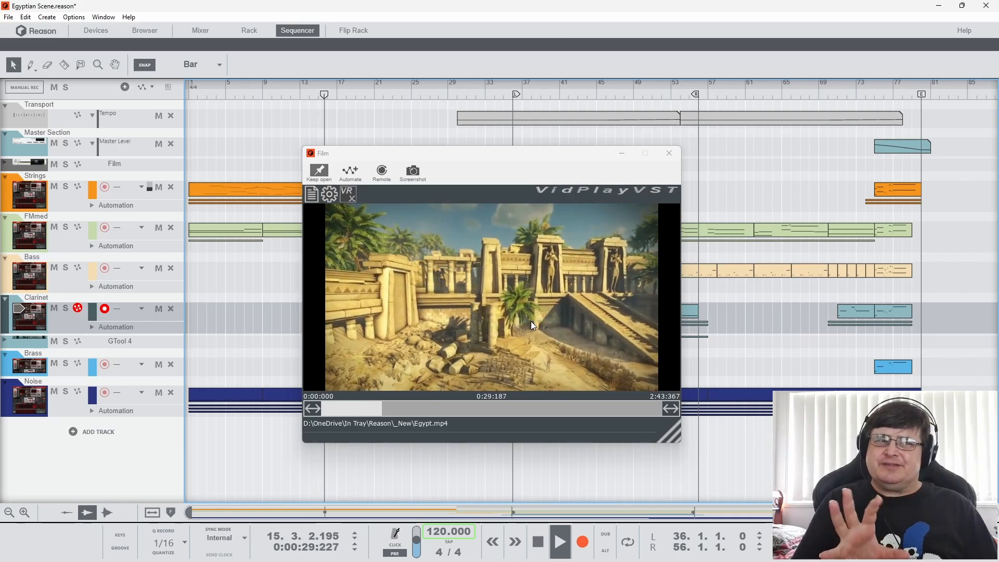
key("space")
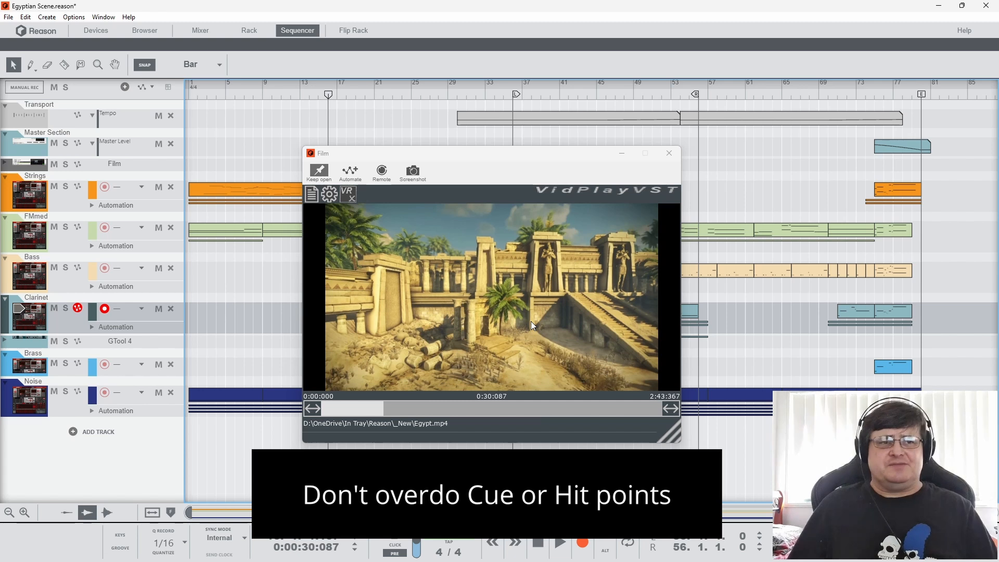
Play on through the temple steps into the dark corridor, pausing at about 0:47 and stopping at about 1:01, with the Film window moved aside
key("space")
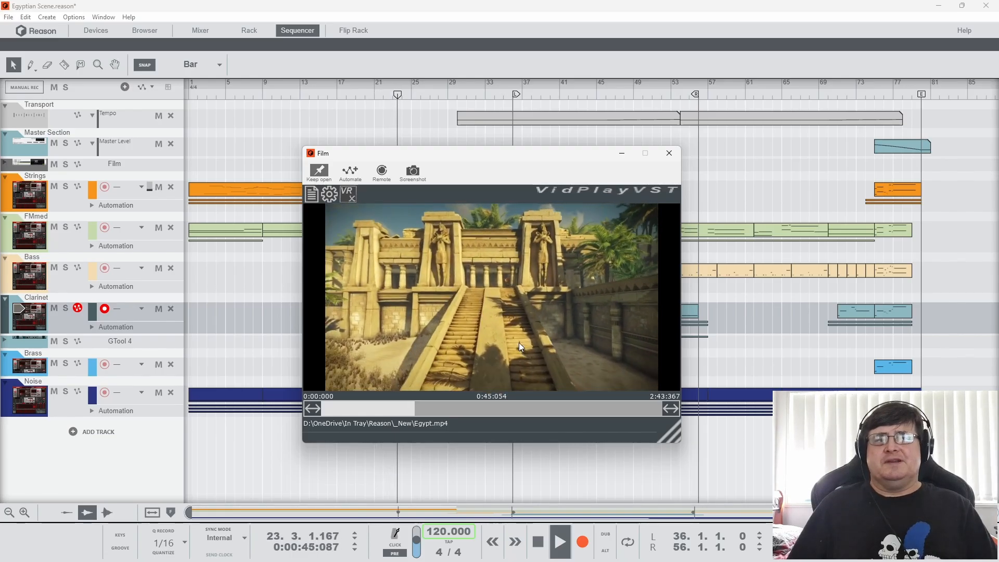
left_click(538, 541)
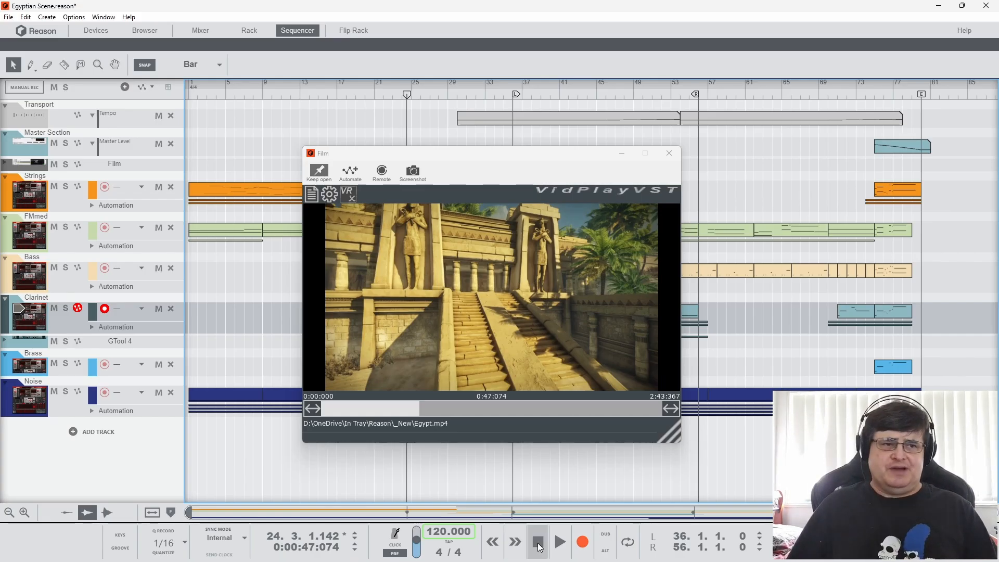
left_click(558, 543)
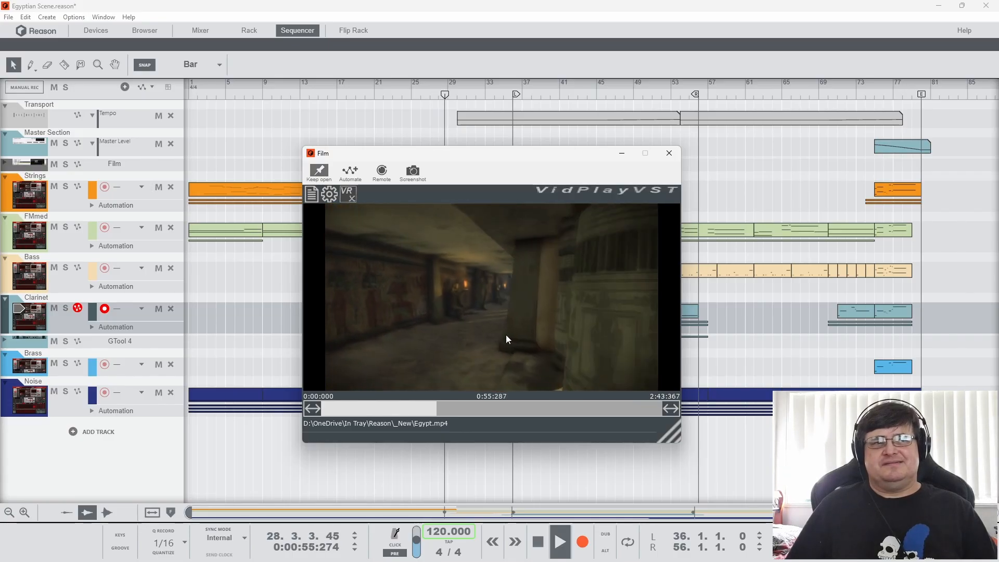
left_click_drag(513, 155, 770, 87)
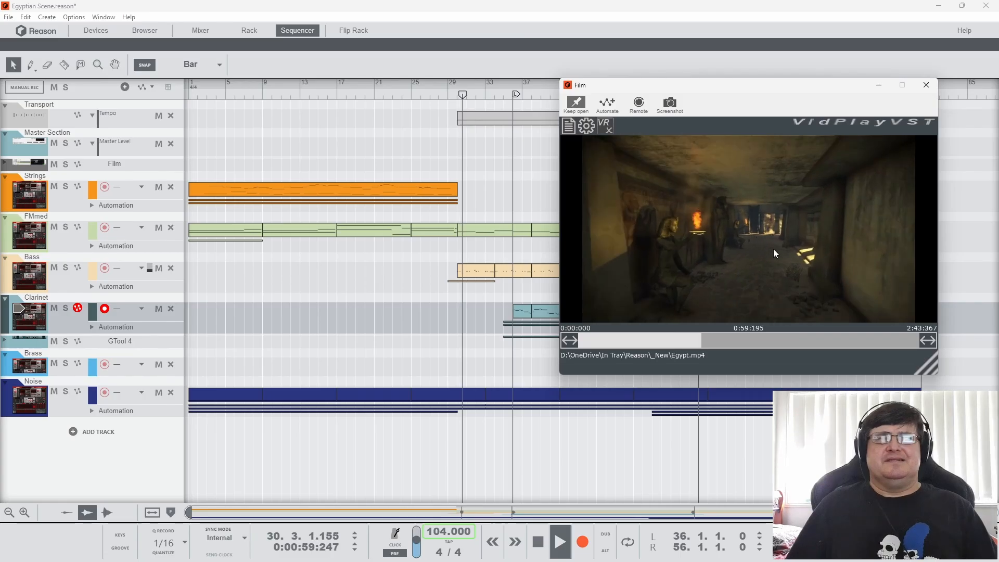
left_click(538, 542)
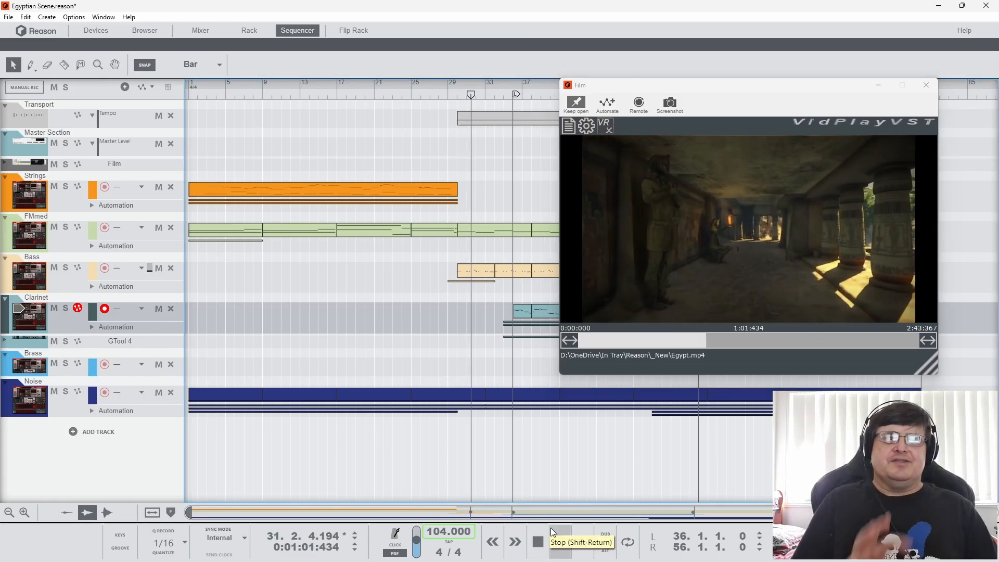
left_click(637, 367)
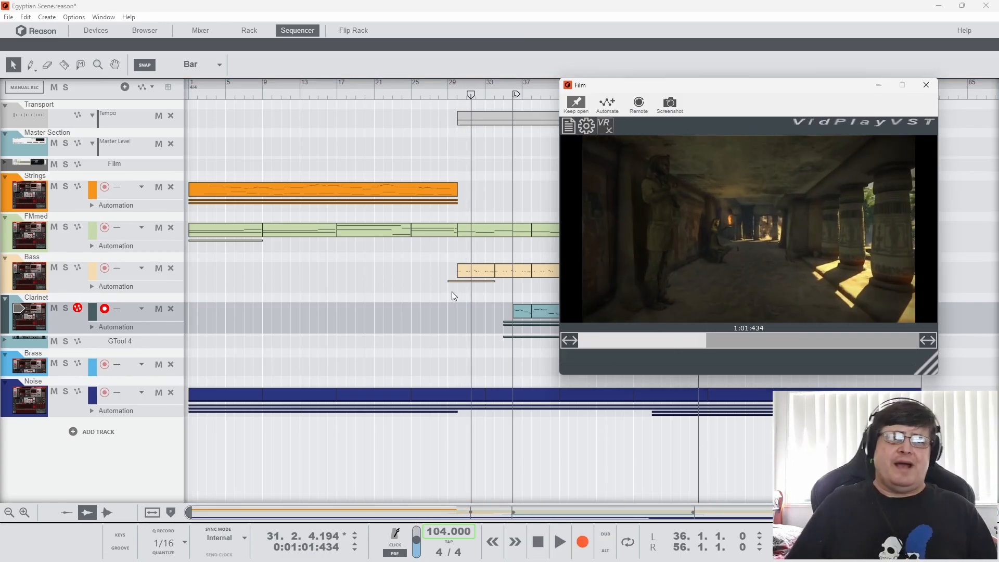
Open the long Strings clip starting at bar 1, move the Film window off its notes to examine them, and close the editor
left_click(427, 183)
double_click(426, 183)
left_click_drag(751, 86, 810, 21)
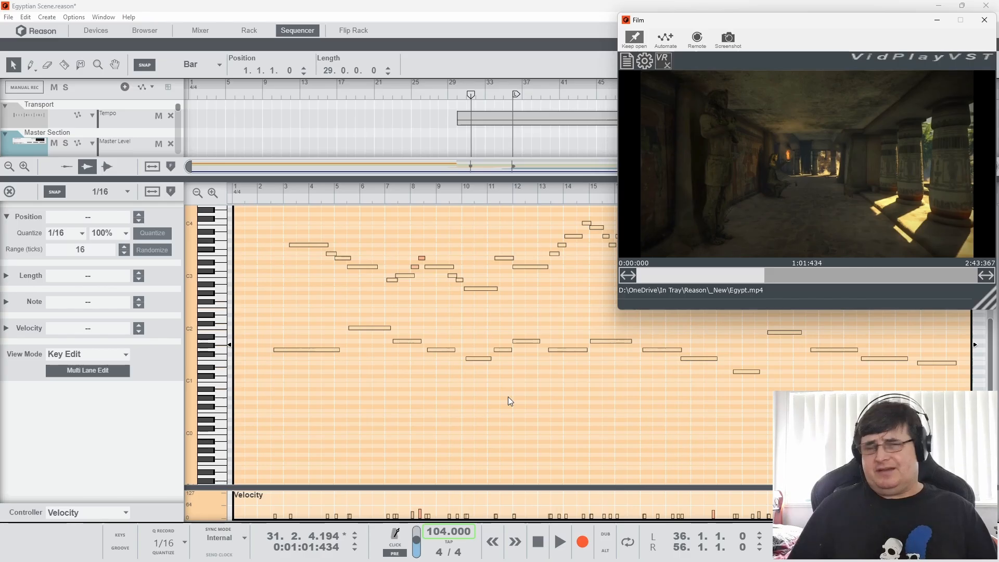
left_click_drag(845, 22, 242, 13)
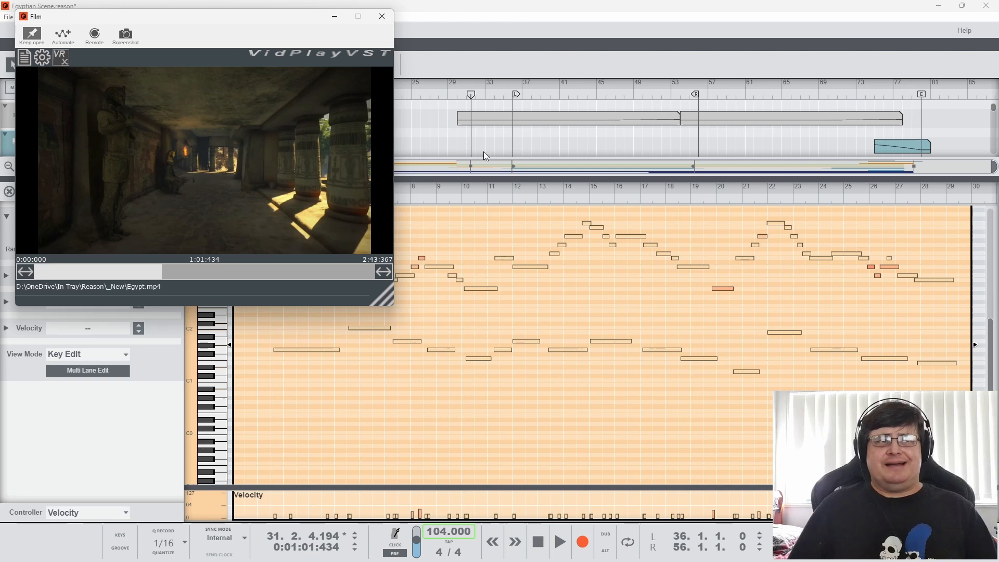
left_click_drag(231, 17, 245, 30)
left_click(12, 192)
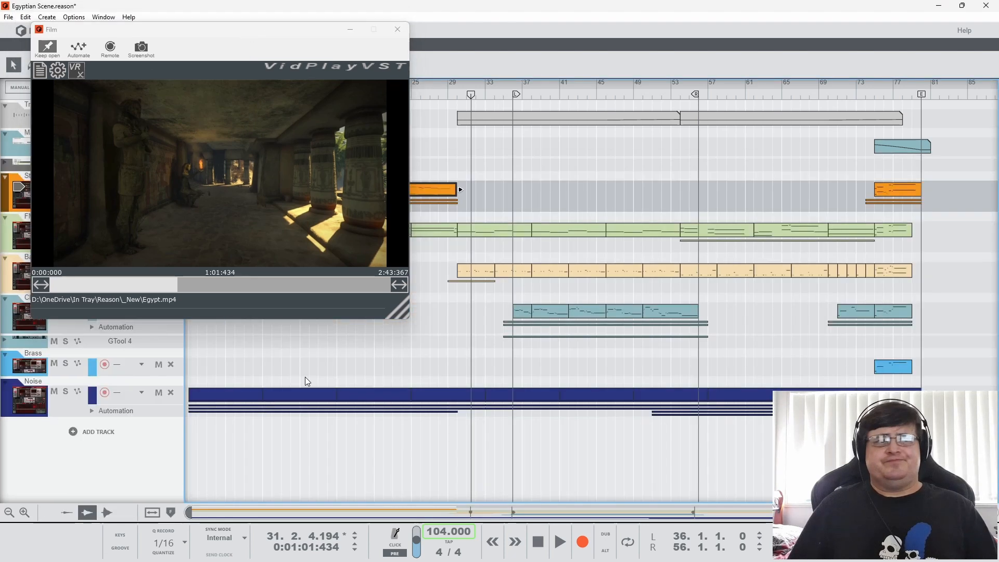
Inspect the Tempo automation clip starting at bar 30, compare the film frame near bar 27, and return the song position to bar 30
left_click(454, 96)
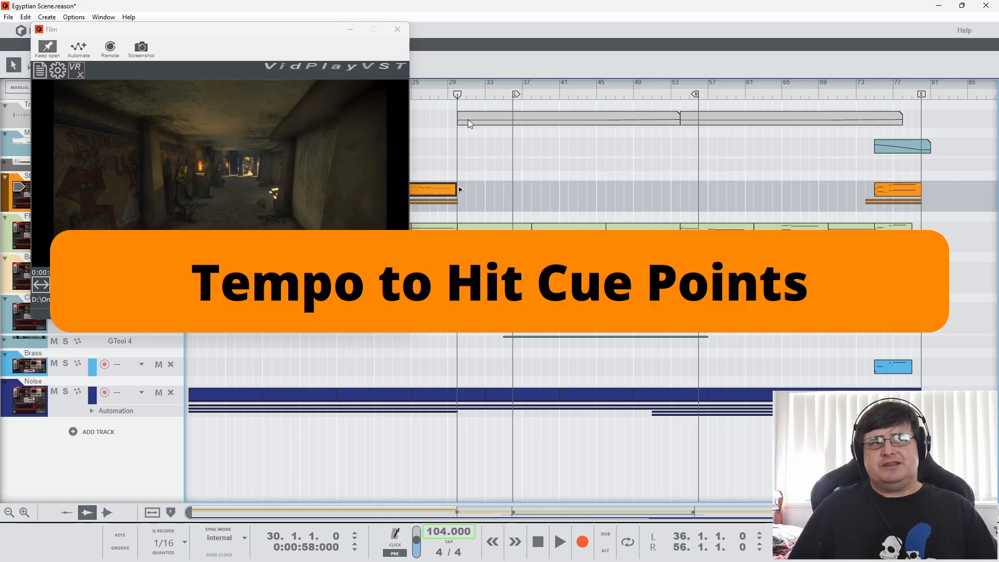
double_click(468, 119)
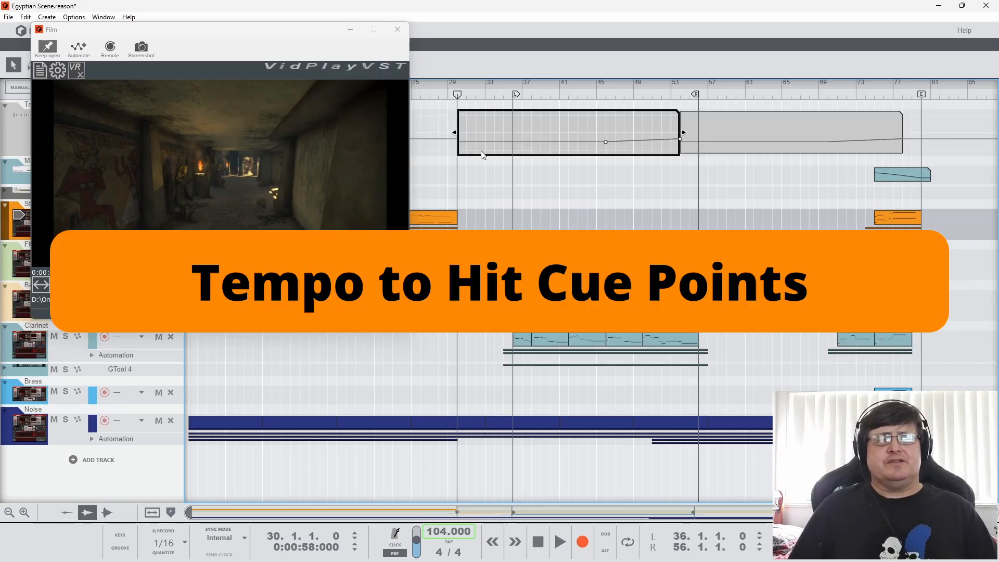
left_click(436, 95)
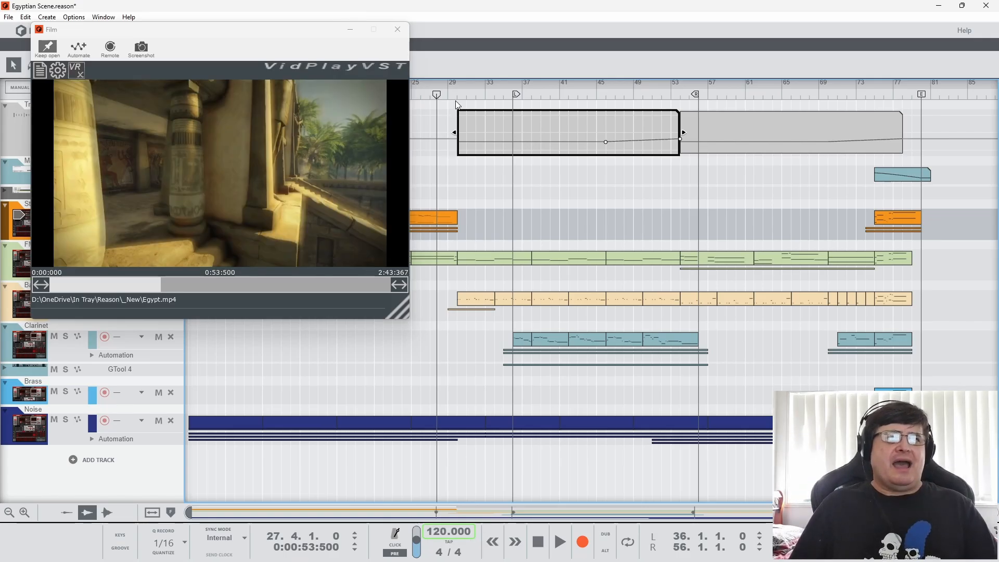
mouse_move(460, 94)
left_mouse_down()
mouse_move(447, 93)
mouse_move(458, 93)
left_mouse_up()
left_click(485, 232)
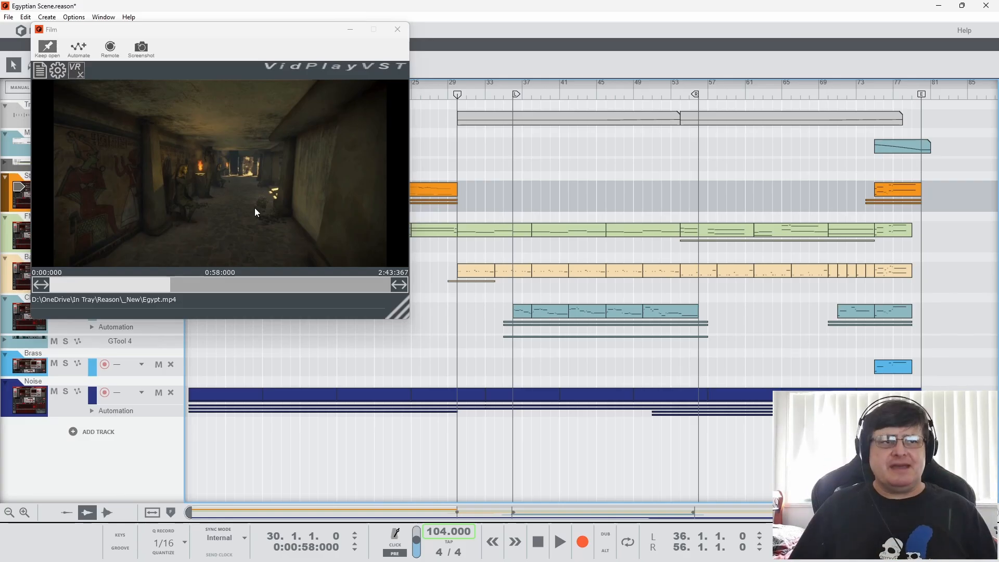
left_click(347, 269)
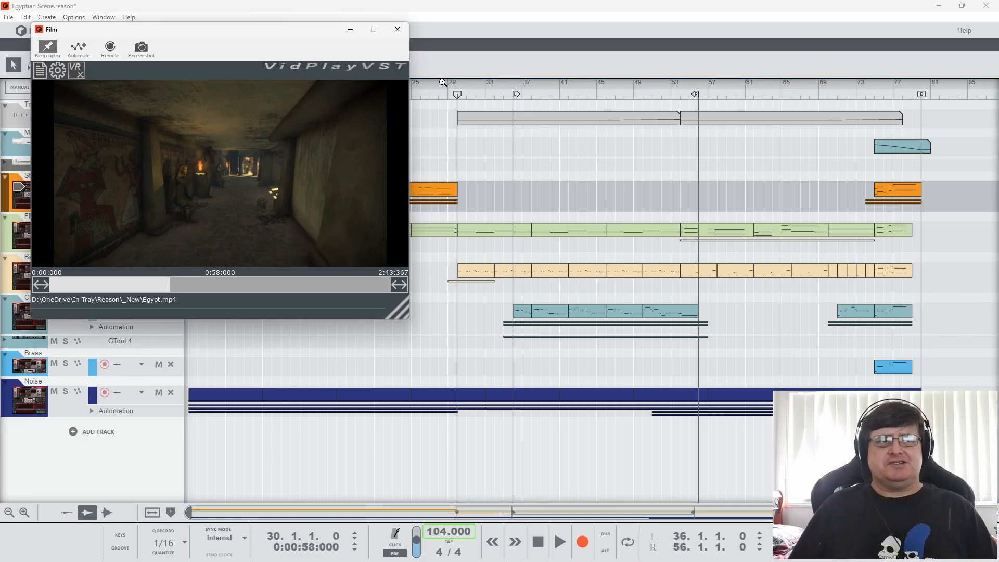
Play the corridor scene from bar 30 twice, stopping in bar 33 the first time and in bar 39 the second
left_click(560, 542)
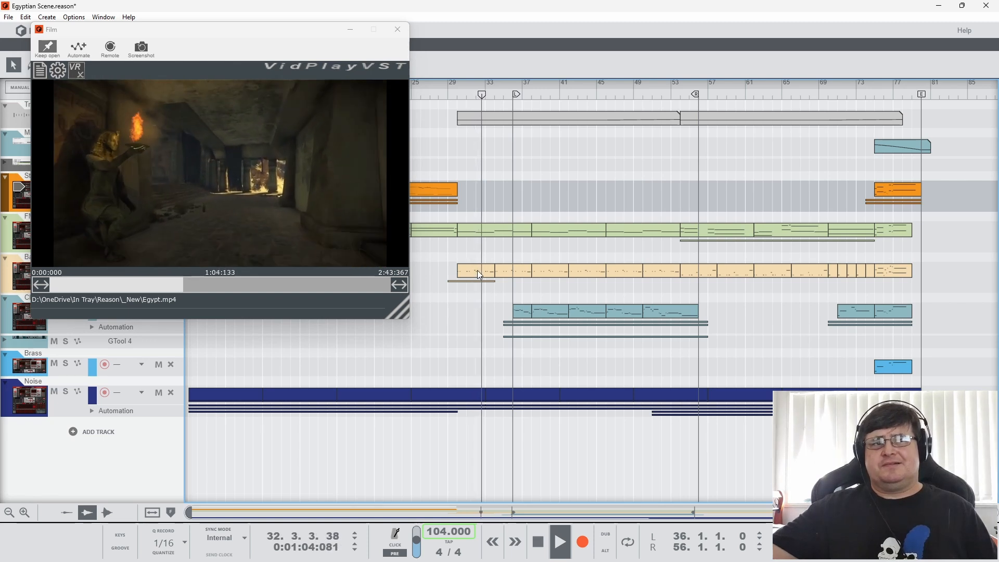
left_click(538, 541)
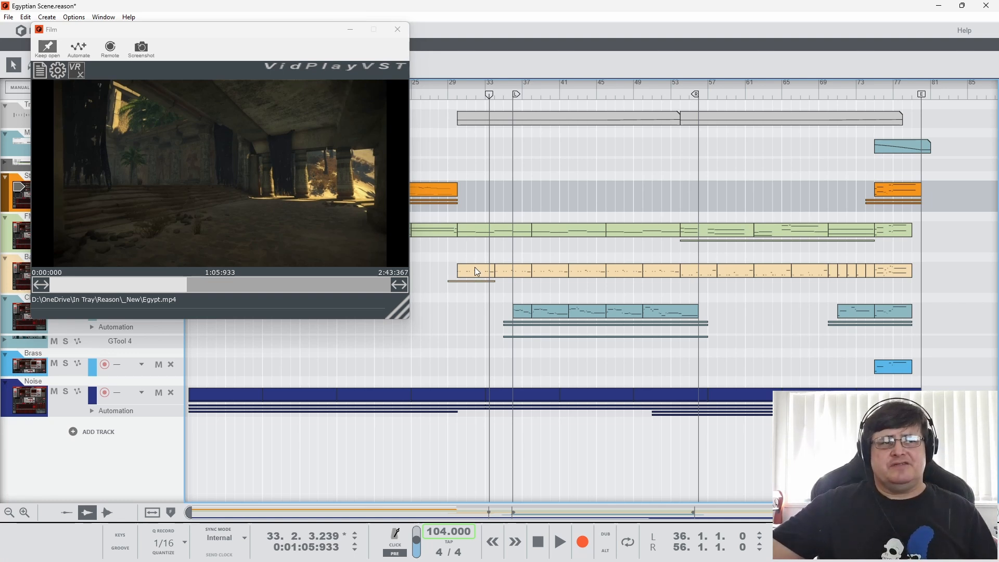
left_click(457, 96)
left_click(560, 542)
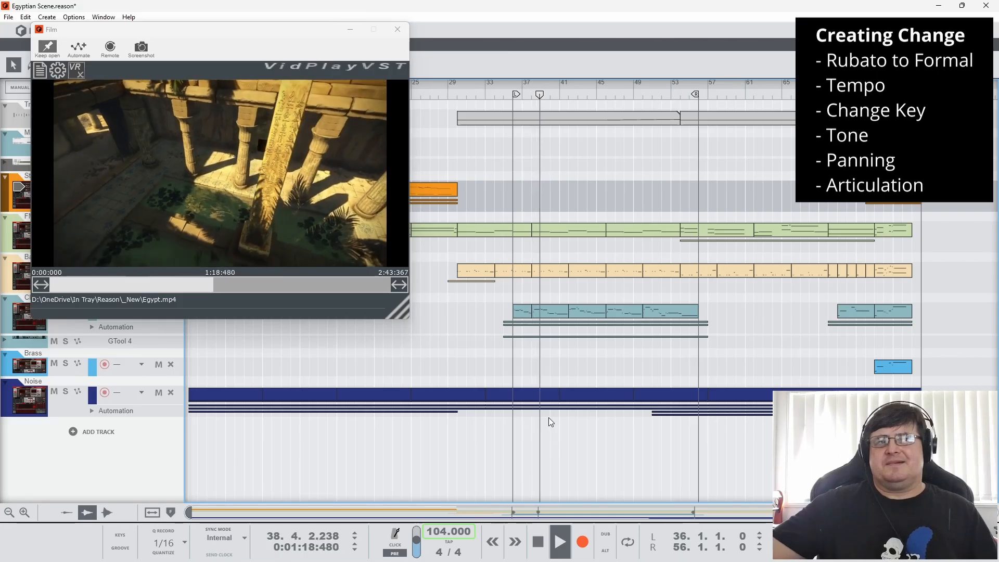
left_click(538, 550)
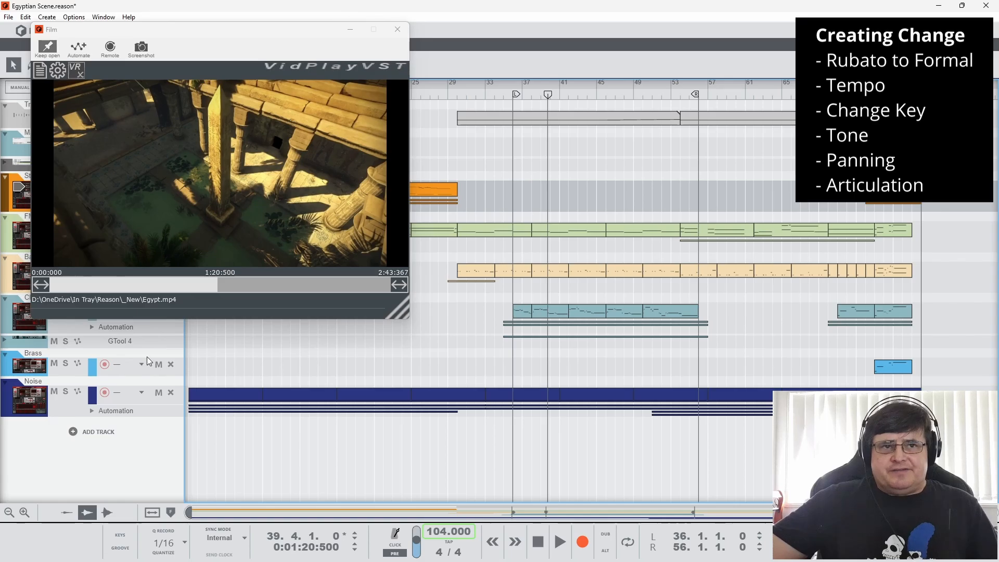
Expand the Clarinet track's automation lanes and open the Clarinet clip at bar 39 for note viewing
left_click(92, 327)
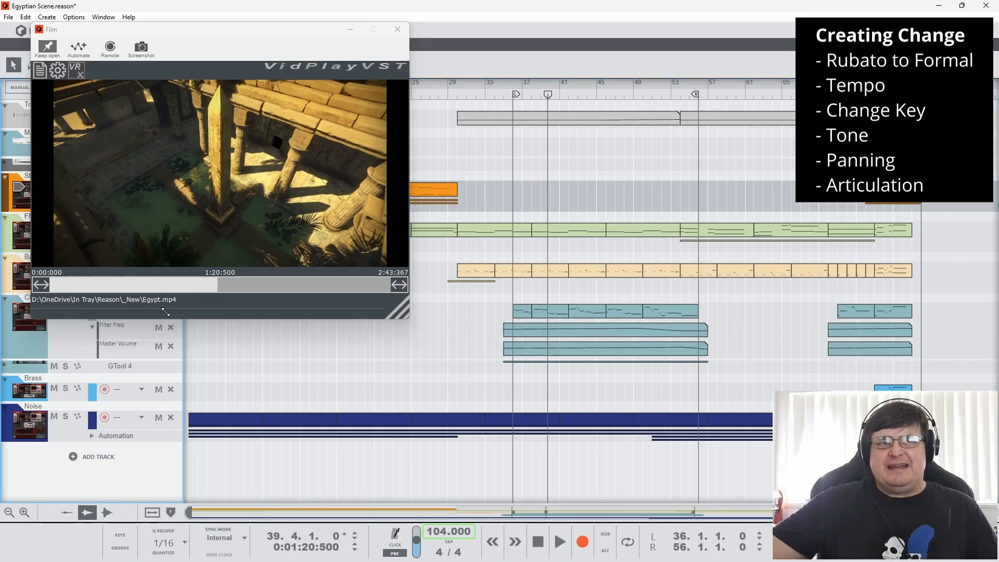
left_click(143, 312)
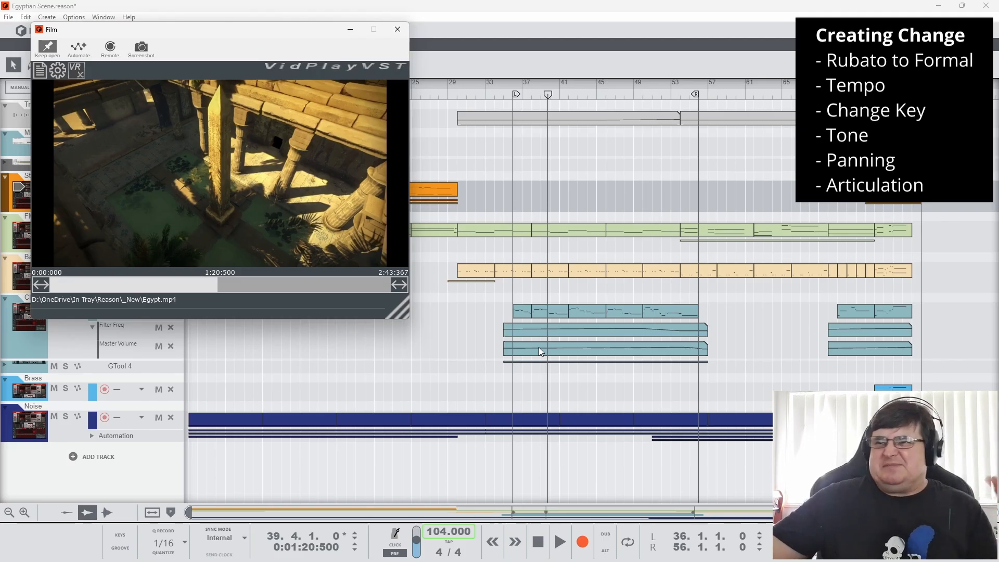
double_click(547, 313)
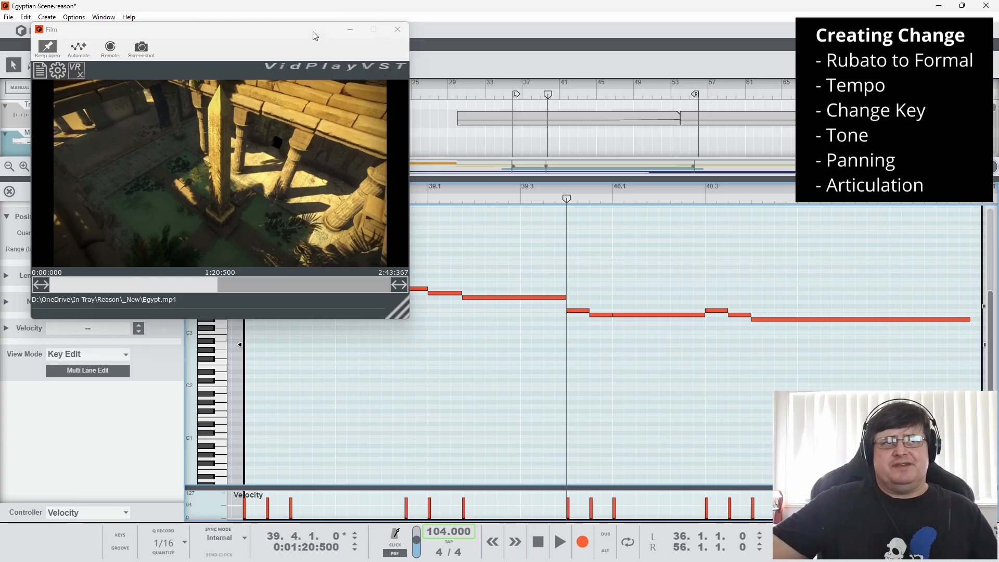
Move the Film window aside and play the courtyard shot from bar 39 against the open Clarinet notes, stopping in bar 41
left_click_drag(313, 32, 281, 13)
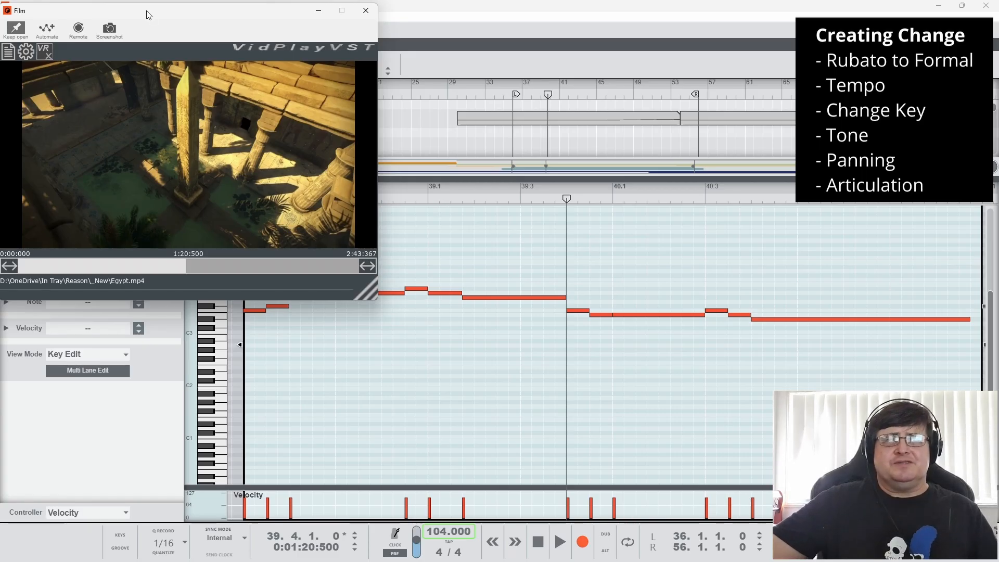
left_click(558, 532)
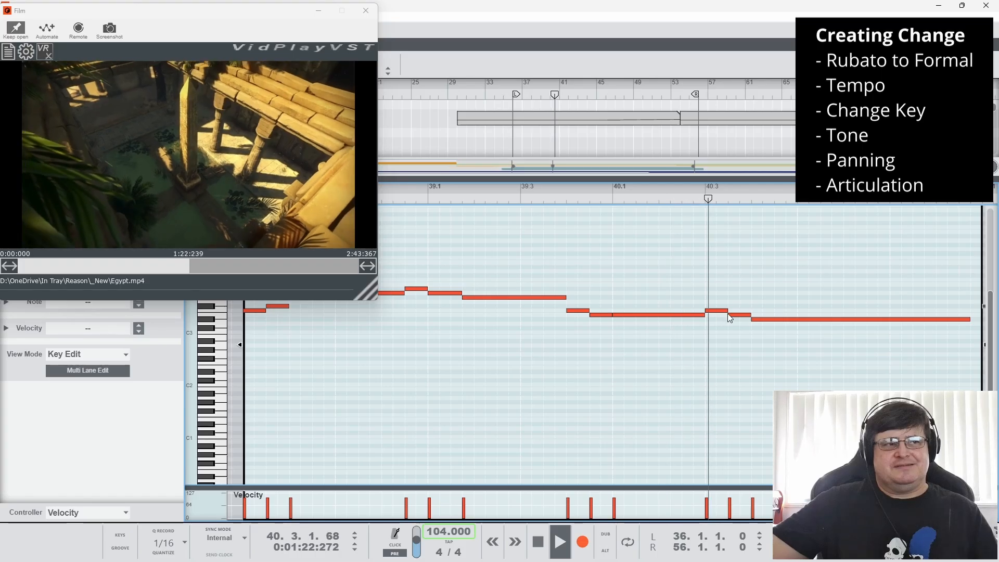
left_click(538, 542)
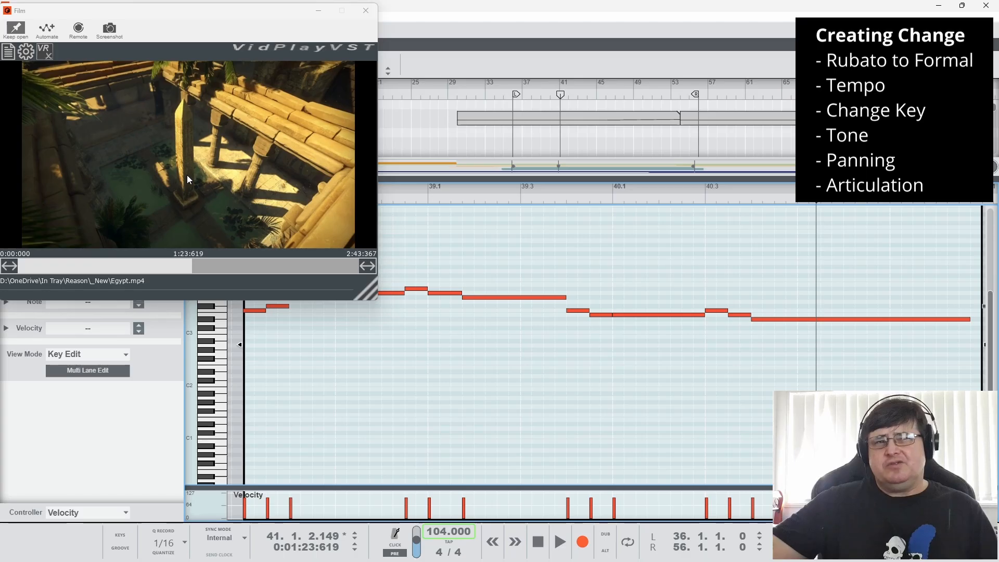
left_click(249, 162)
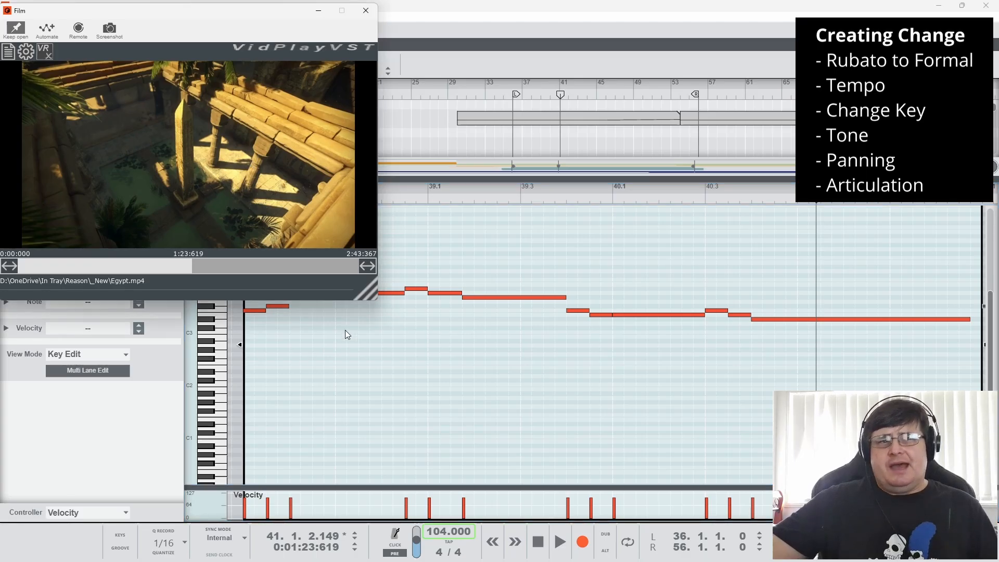
Close the Film window and the Clarinet note editor, and expand the GTool 4 track to show its Pan lane
left_click(365, 11)
left_click(10, 192)
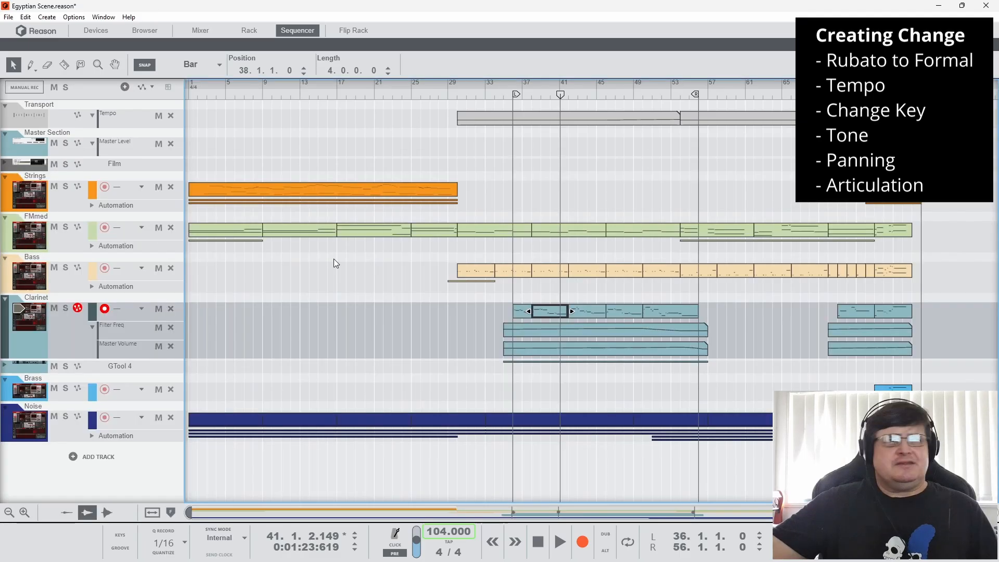
left_click(4, 366)
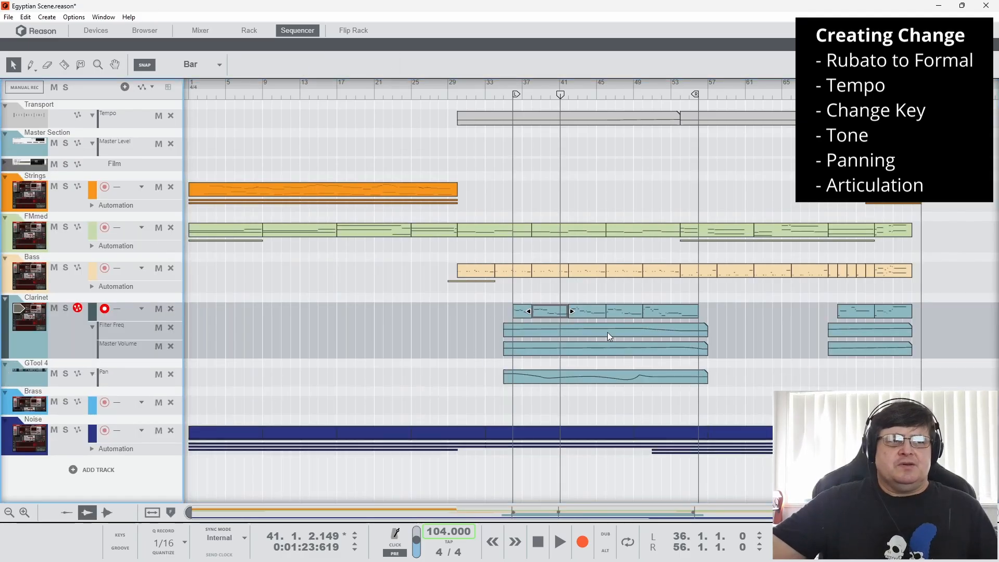
Examine the Clarinet's first Filter Freq and Master Volume automation clips, deleting the stray volume point at bar 42, and close the clip
double_click(544, 329)
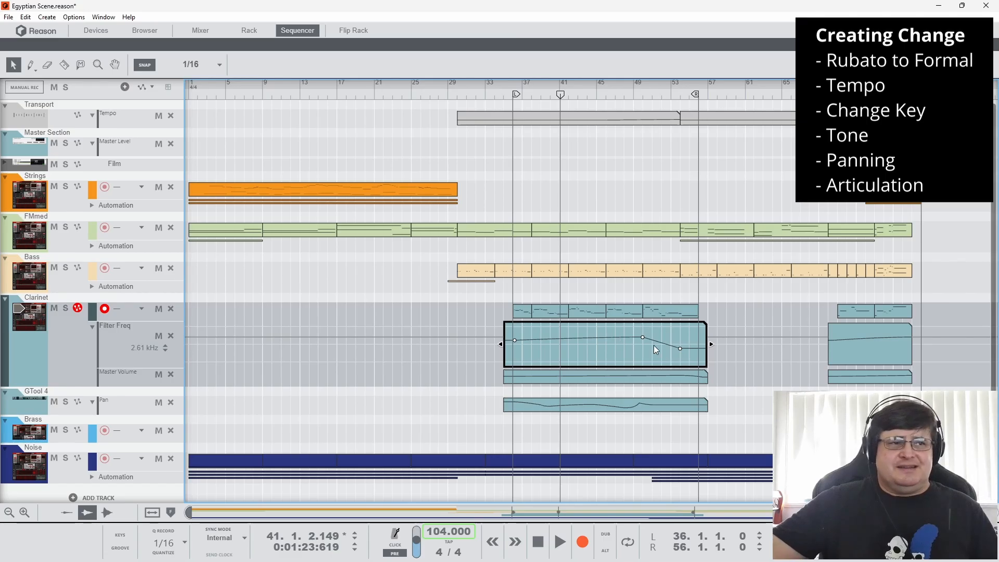
left_click(572, 382)
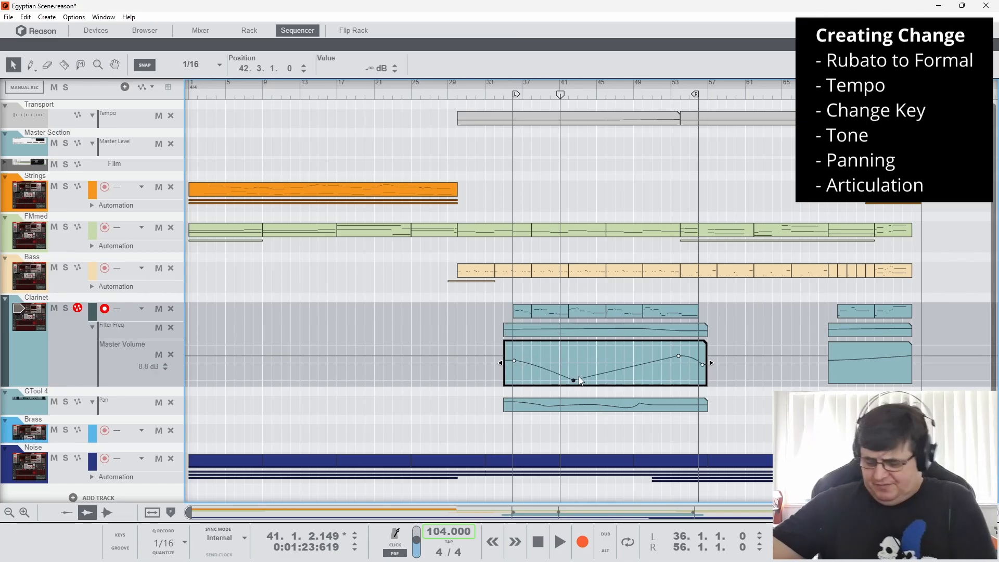
key("Delete")
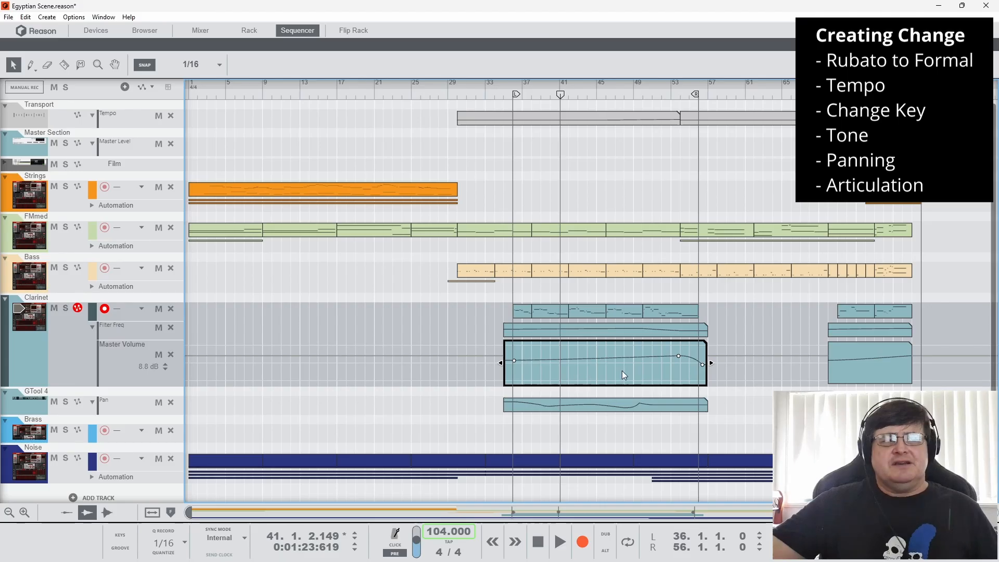
double_click(541, 287)
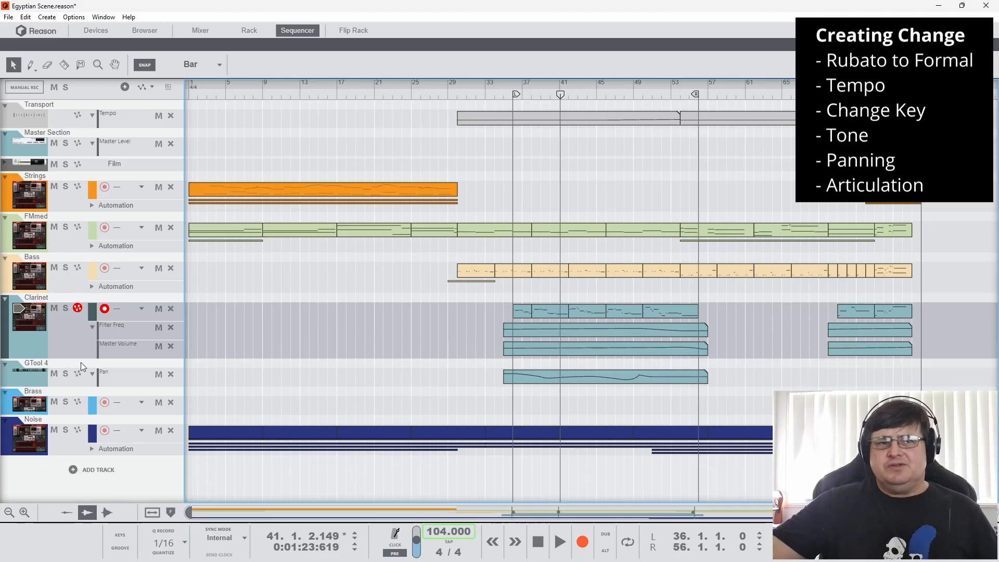
Collapse the Clarinet's automation lanes and open the Pan automation clip on the GTool 4 track to view its curve
left_click(91, 327)
double_click(614, 357)
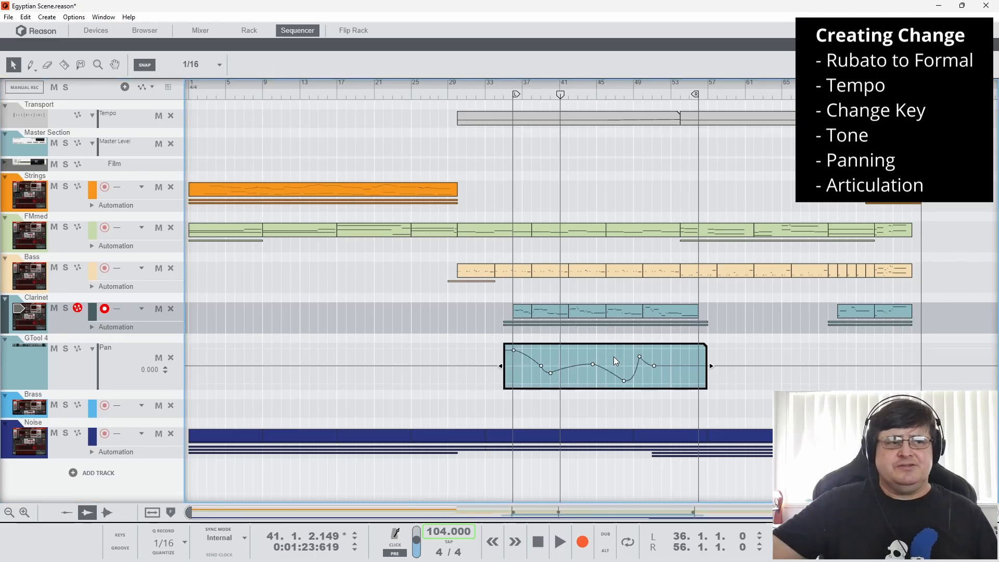
Reopen the Film window from the VidPlayVSTv2 device in the rack and play the sequence from late bar 35, stopping in bar 52
left_click(510, 97)
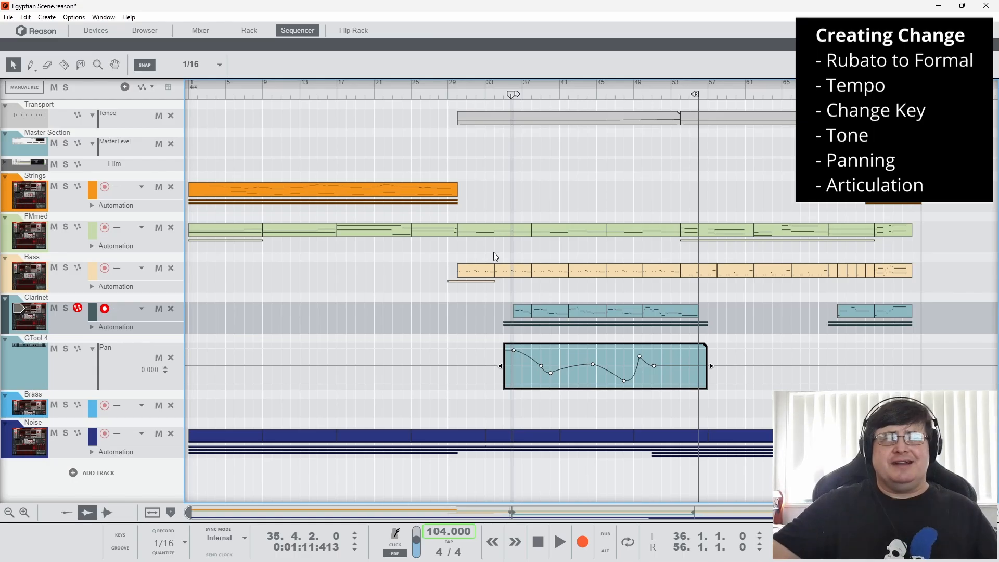
left_click(247, 35)
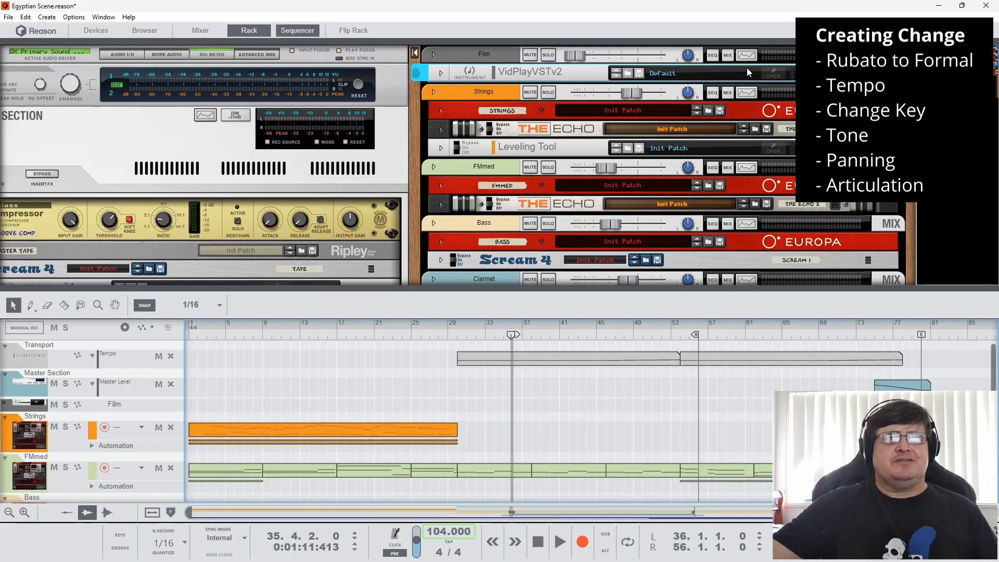
left_click(774, 76)
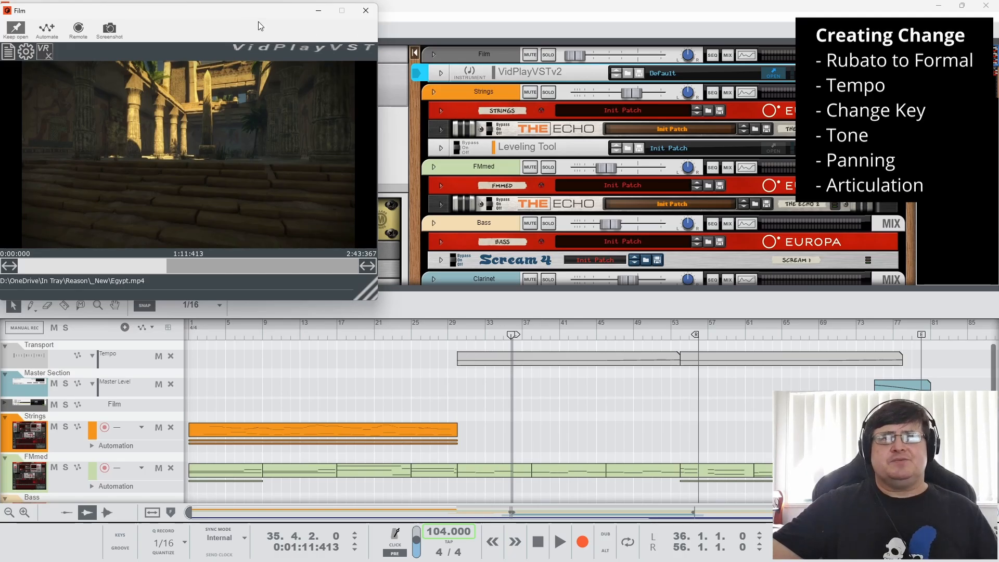
left_click_drag(251, 13, 257, 71)
left_click(297, 30)
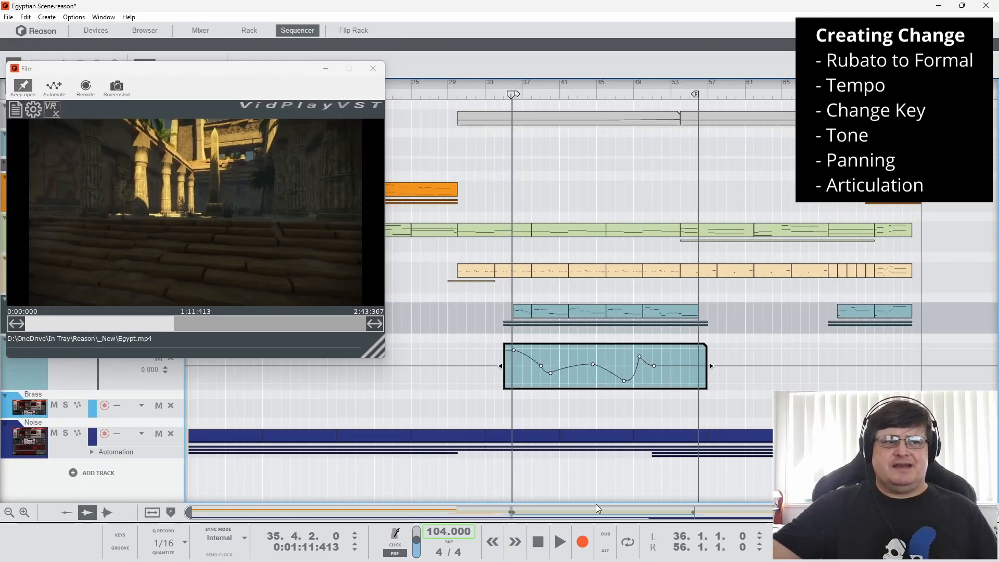
left_click(560, 542)
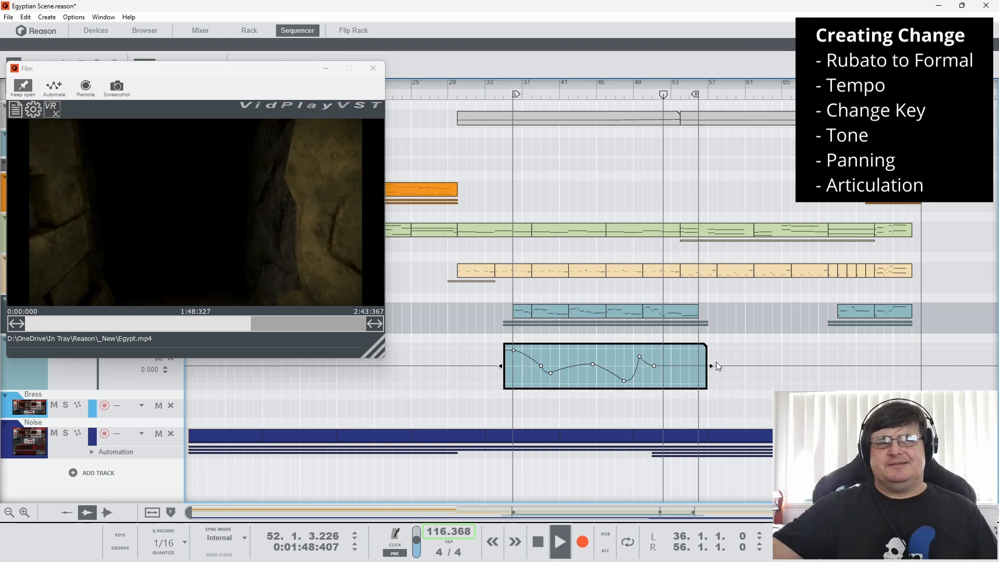
left_click(538, 541)
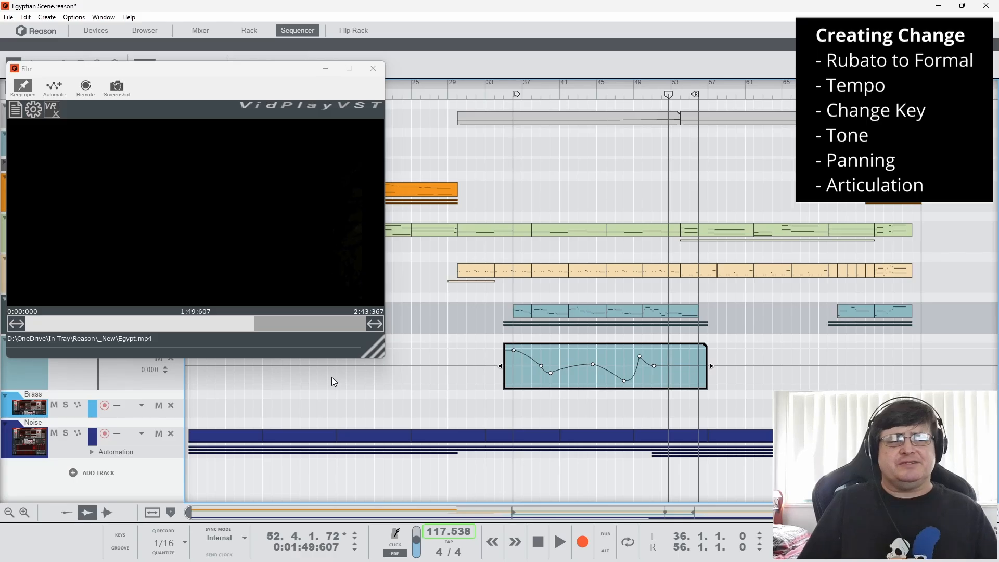
Move the Film window clear of the track headers and collapse the GTool 4 track
left_click_drag(127, 75, 188, 44)
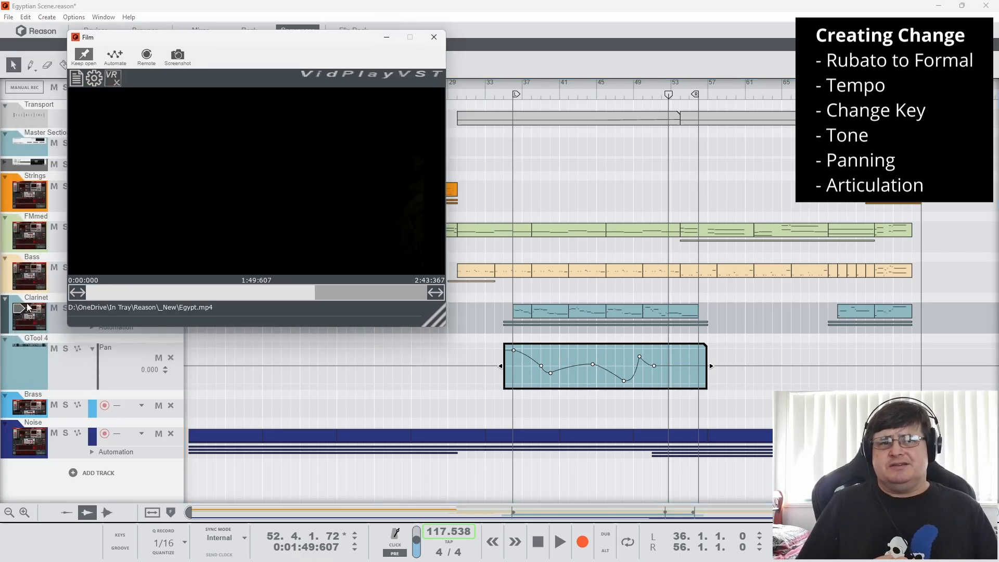
left_click(5, 339)
left_click(554, 289)
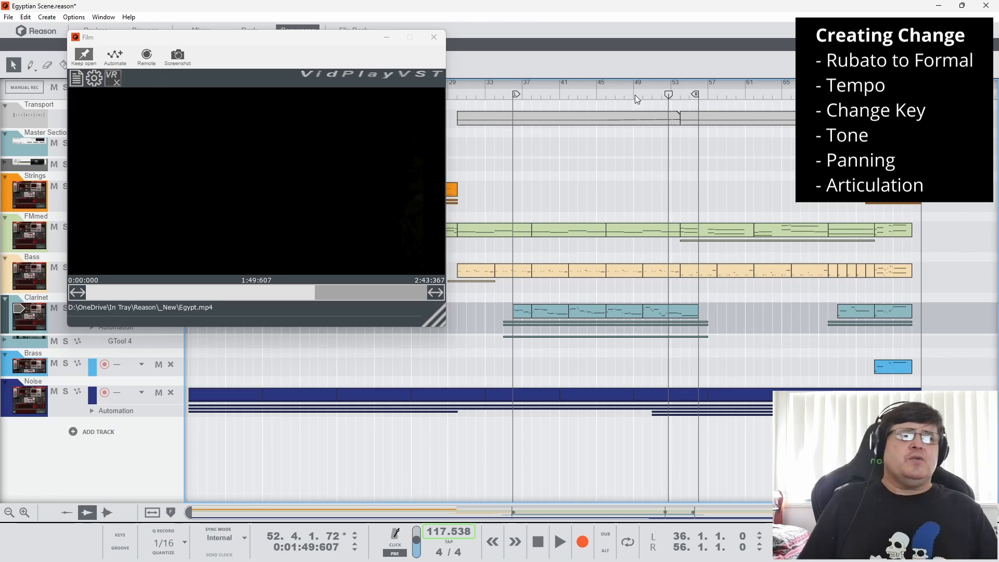
Open the first Tempo automation clip and compare its curve with the film frames at bar 44, before bar 46 and late in bar 53
double_click(648, 112)
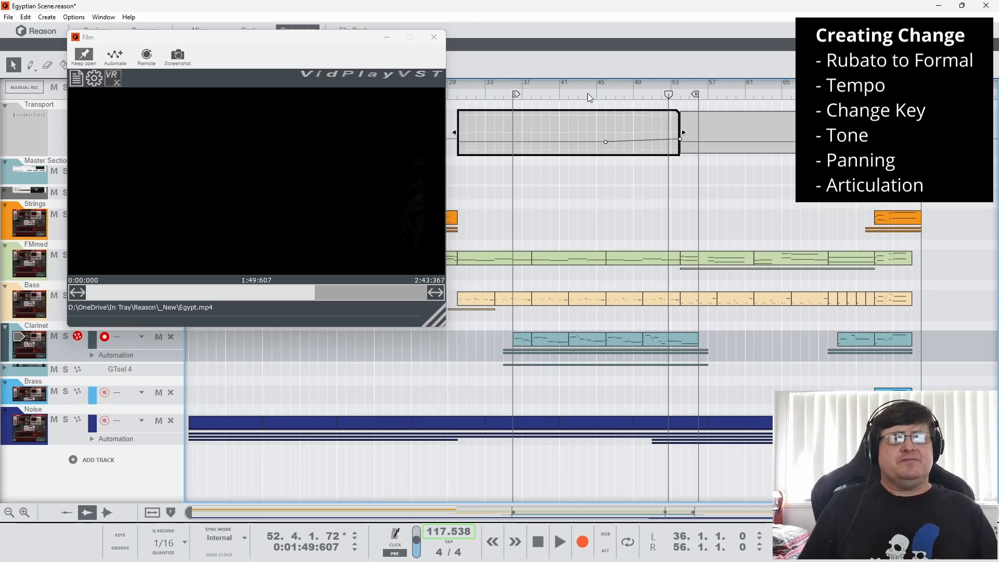
left_click(588, 94)
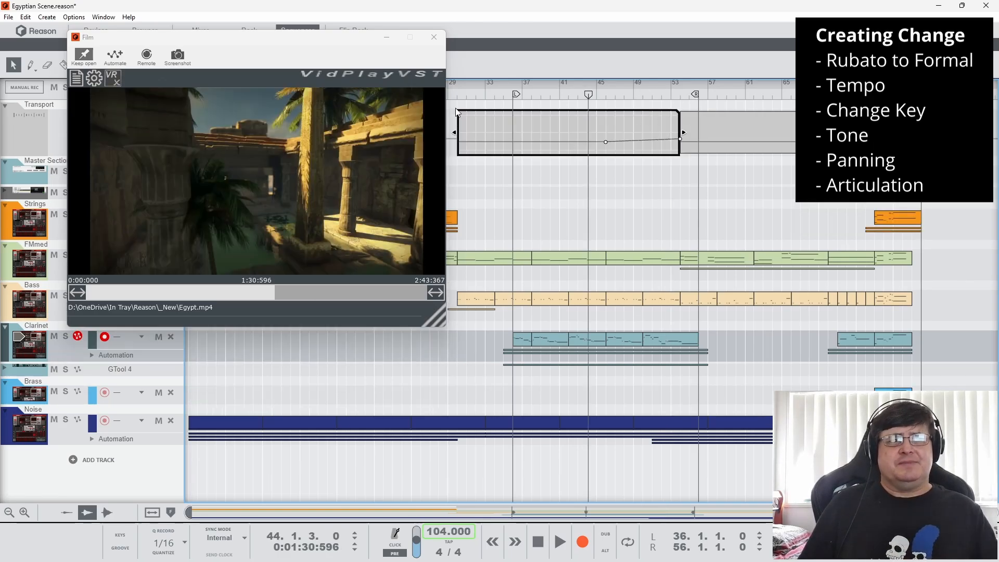
left_click(605, 94)
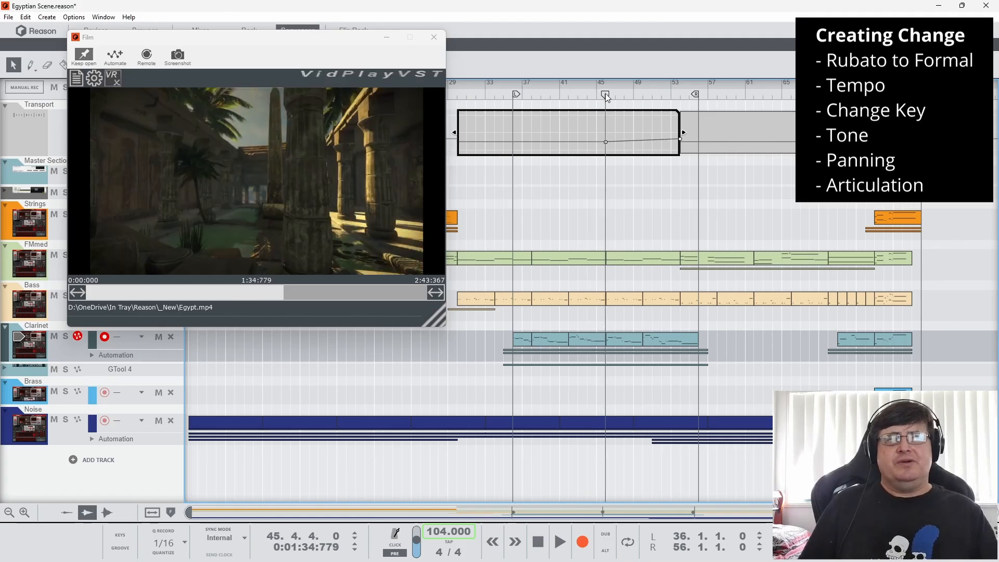
left_click_drag(675, 94, 679, 92)
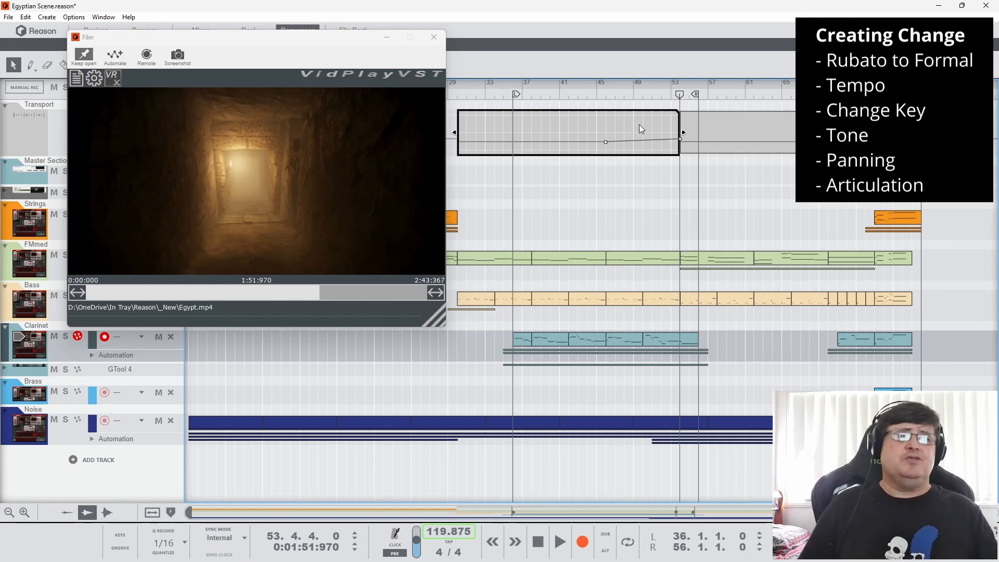
Compare the film frames at bars 29 and 54, play briefly from bar 46, and return the song position to bar 54
left_click(452, 96)
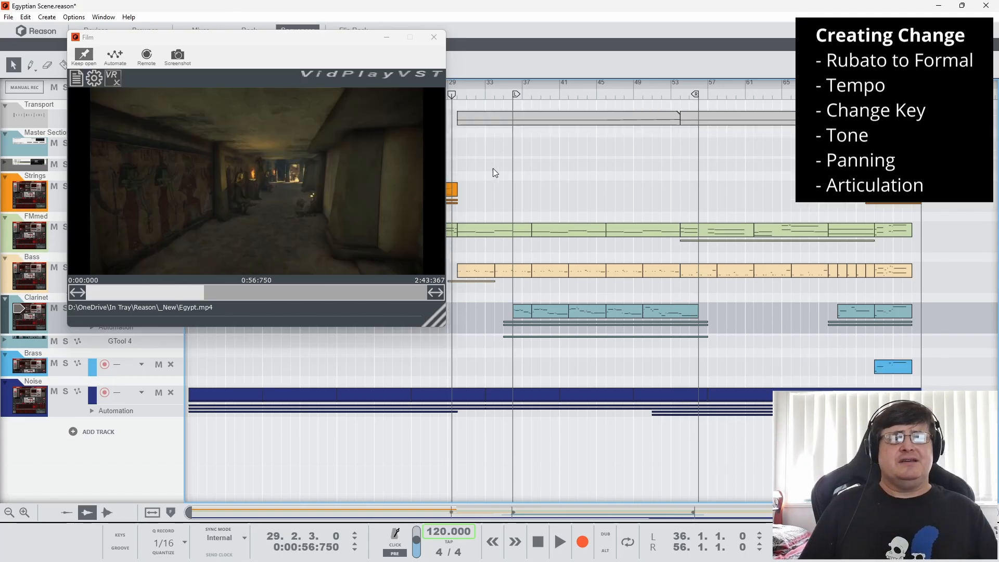
left_click_drag(452, 95, 679, 95)
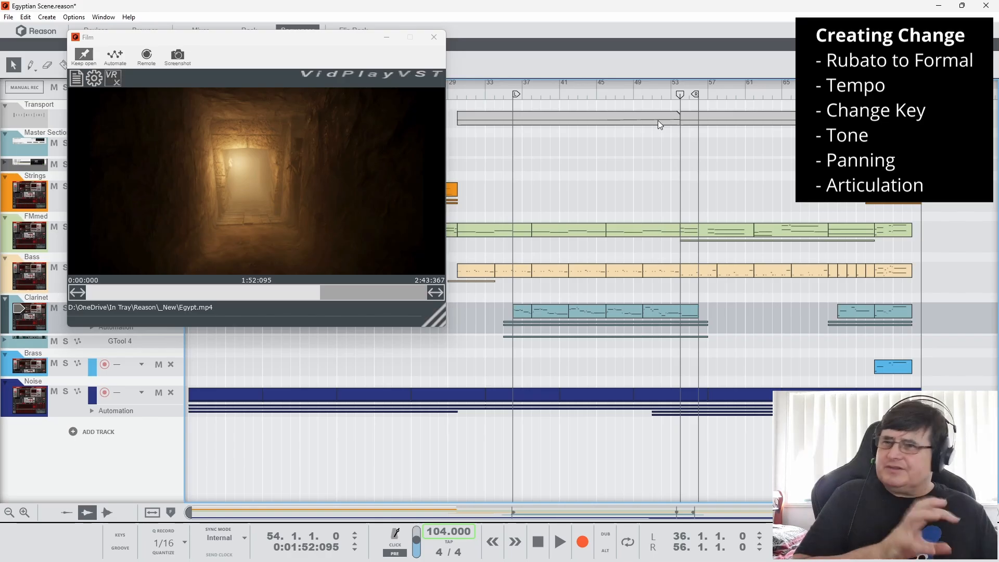
left_click(607, 95)
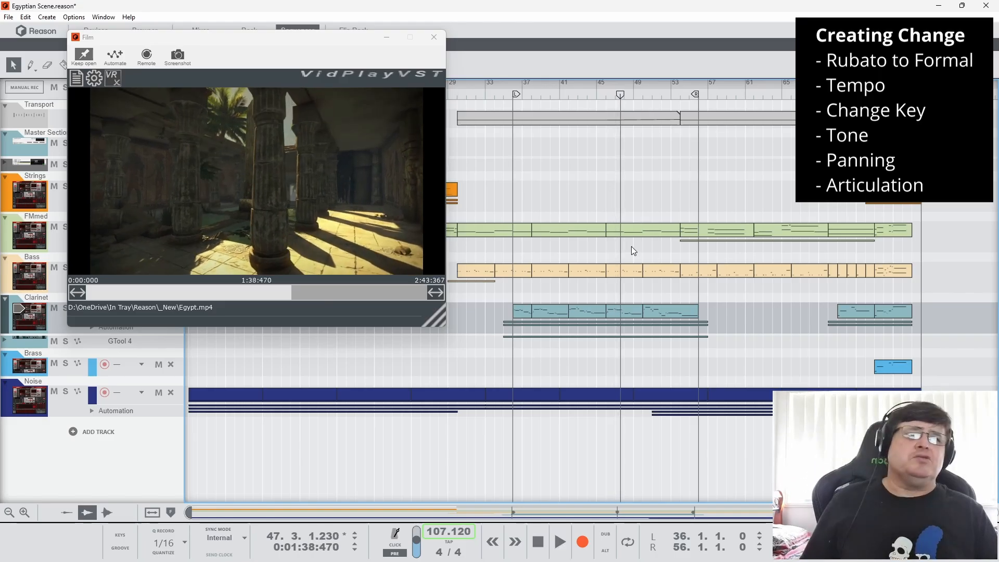
left_click(674, 88)
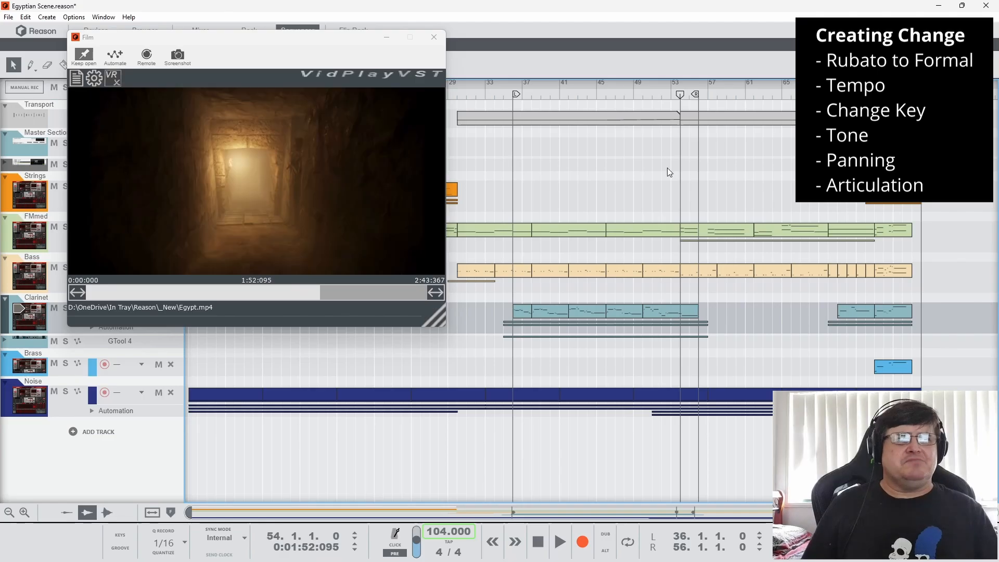
Select the Tempo clip starting at bar 54 and play the tunnel scene from late bar 52, stopping at bar 57
left_click(698, 118)
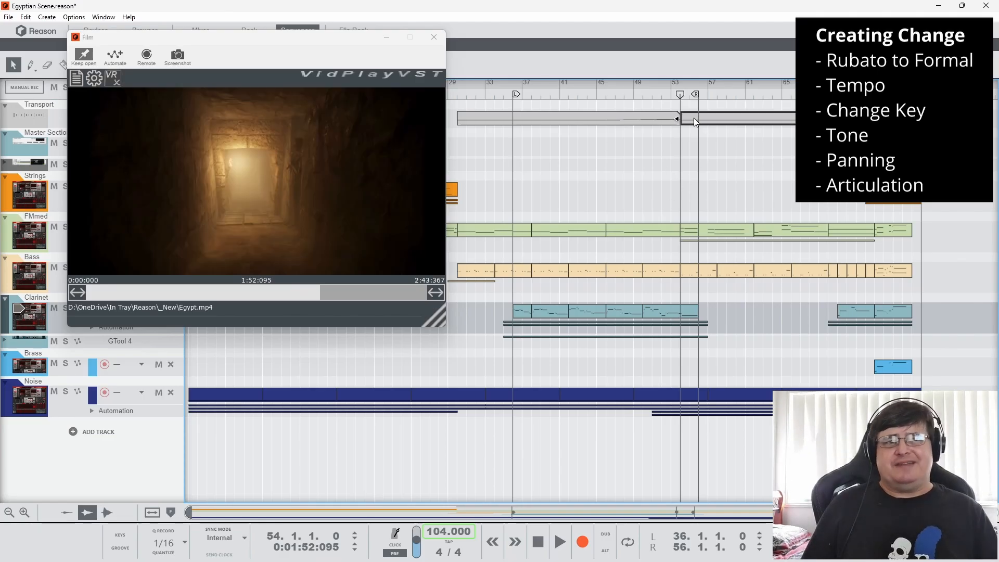
left_click(666, 95)
key("space")
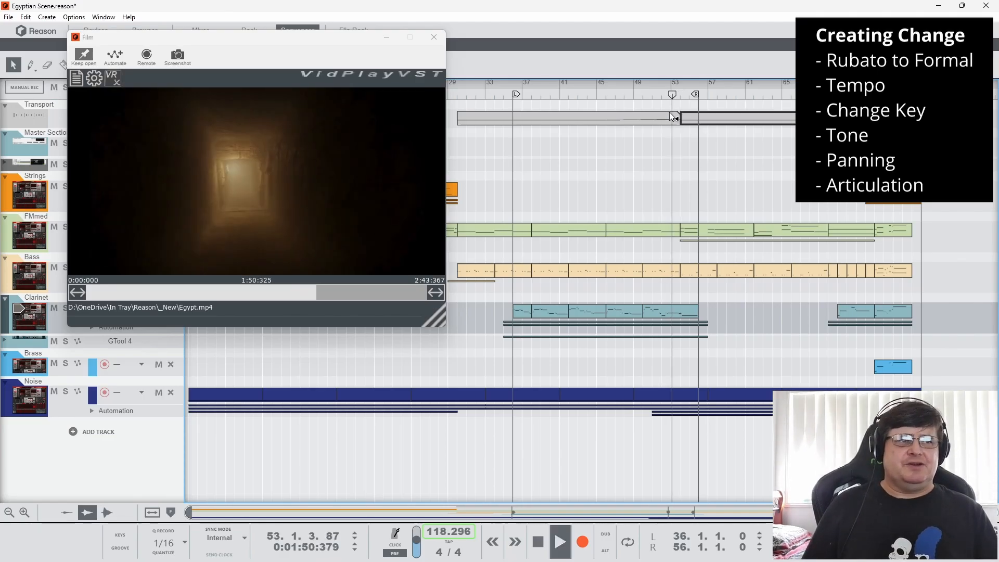
Open the FMmed clip at bar 54, move the Film window off its notes, compare them with the preceding bars, and close the editor
double_click(695, 232)
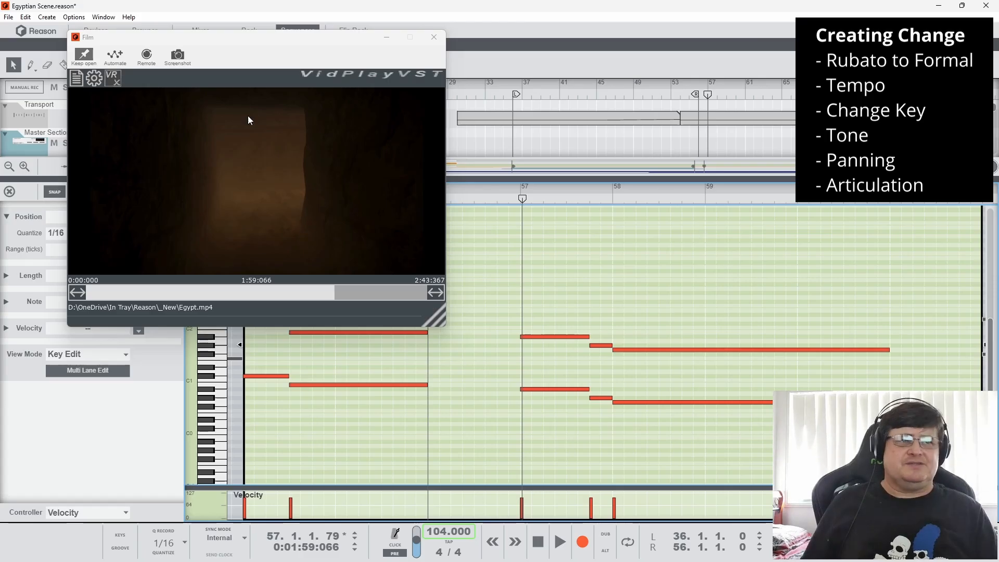
left_click_drag(296, 40, 812, 77)
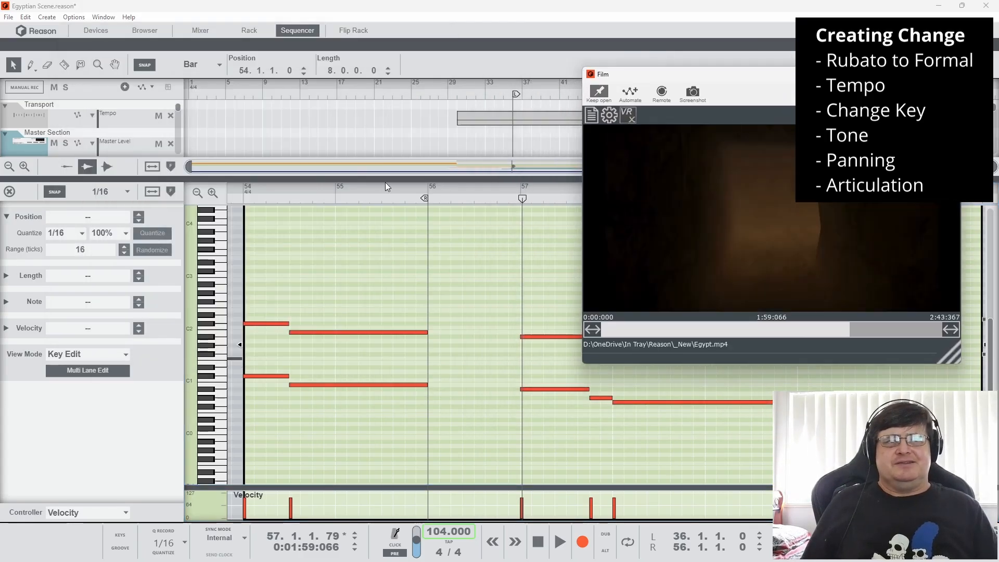
left_click_drag(353, 190, 554, 162)
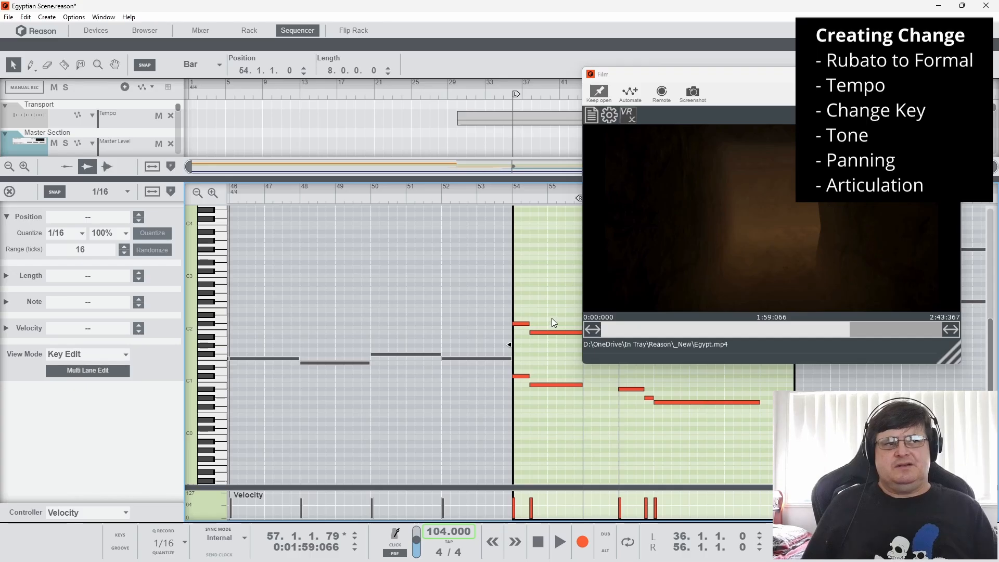
left_click(9, 191)
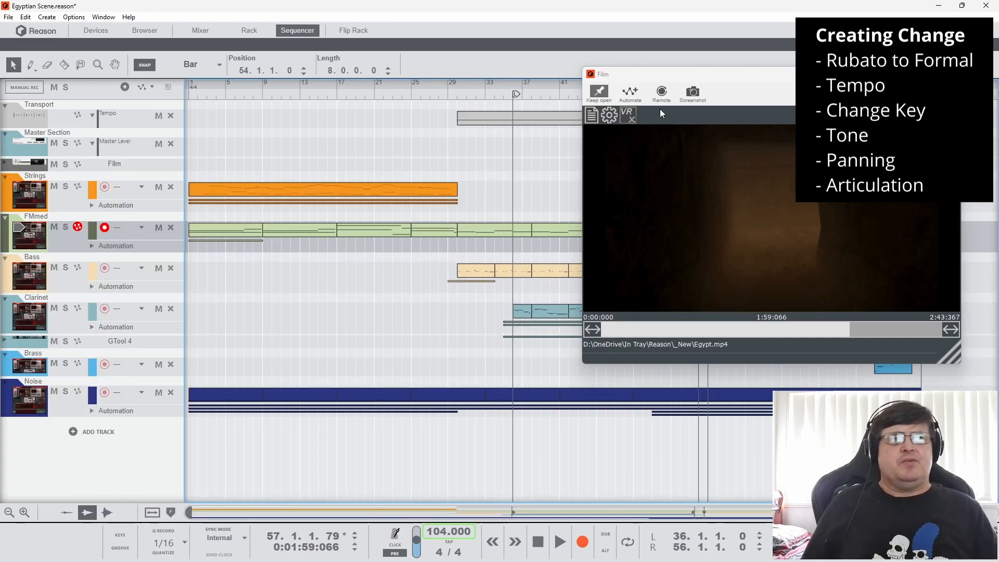
Move the Film window back over the track headers and open the FMmed automation clip starting at bar 54
left_click_drag(714, 76, 142, 22)
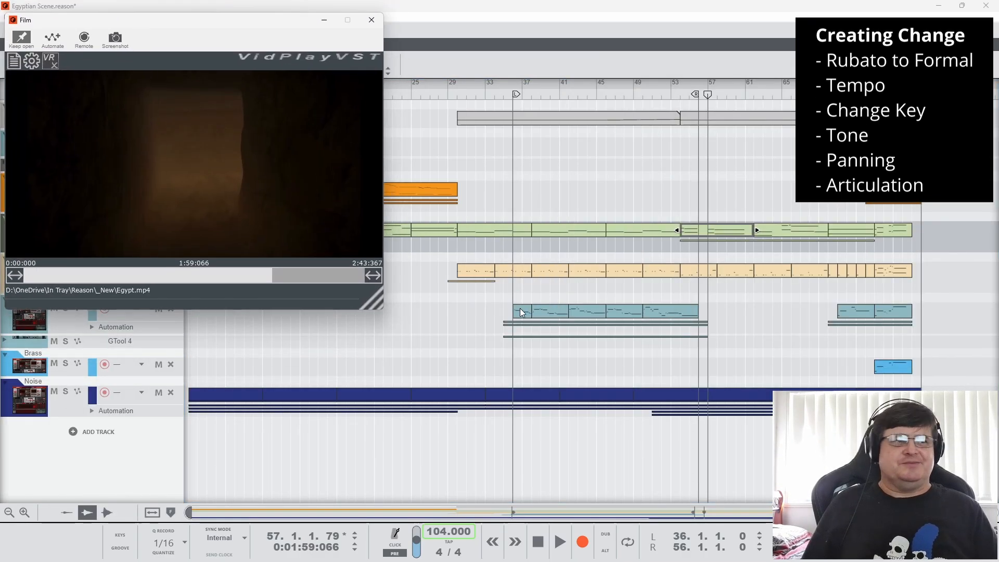
left_click(719, 240)
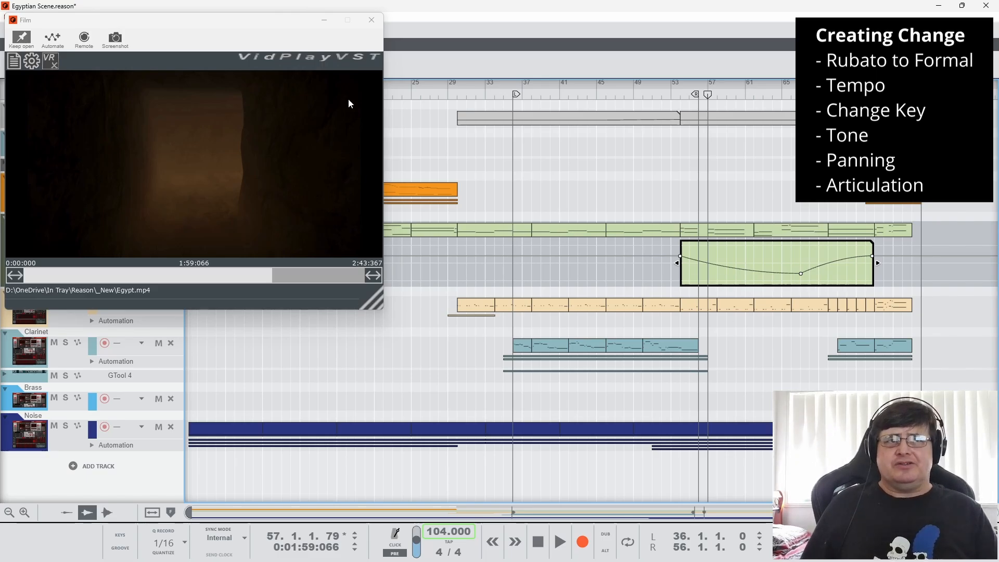
Close the FMmed automation clip, play the film from bar 57, and stop in bar 76, with the Noise clip starting at bar 49 selected
left_click(675, 196)
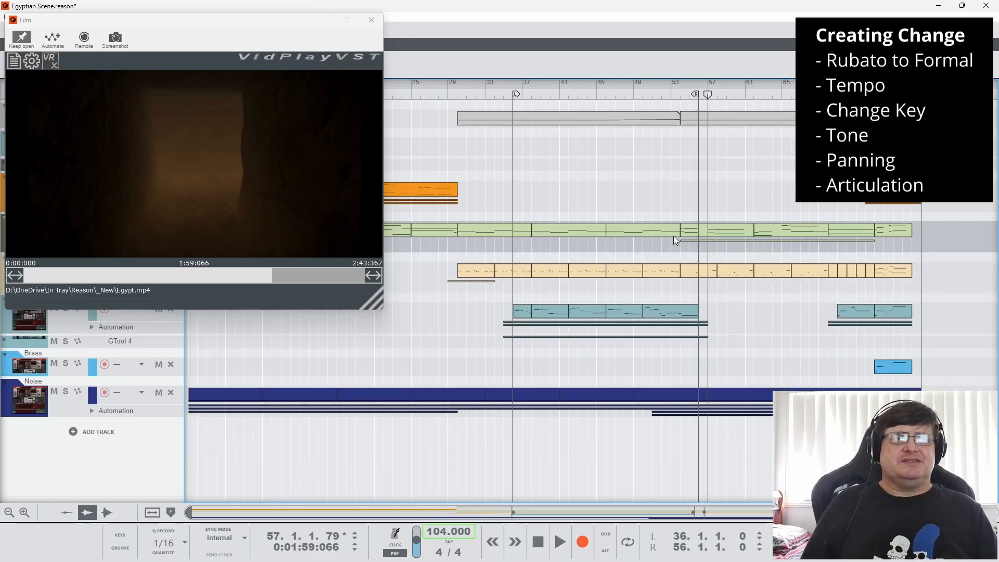
key("space")
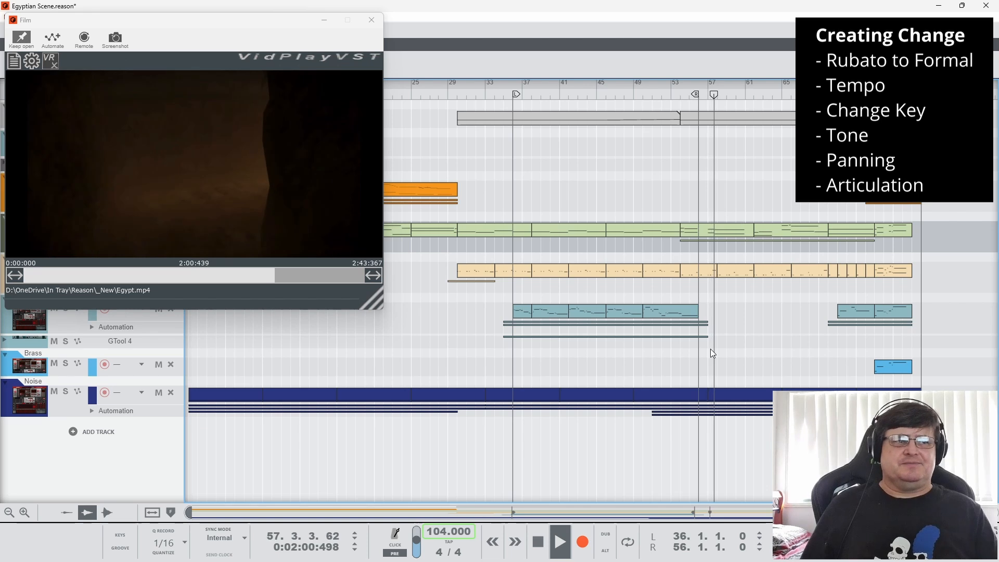
left_click(702, 396)
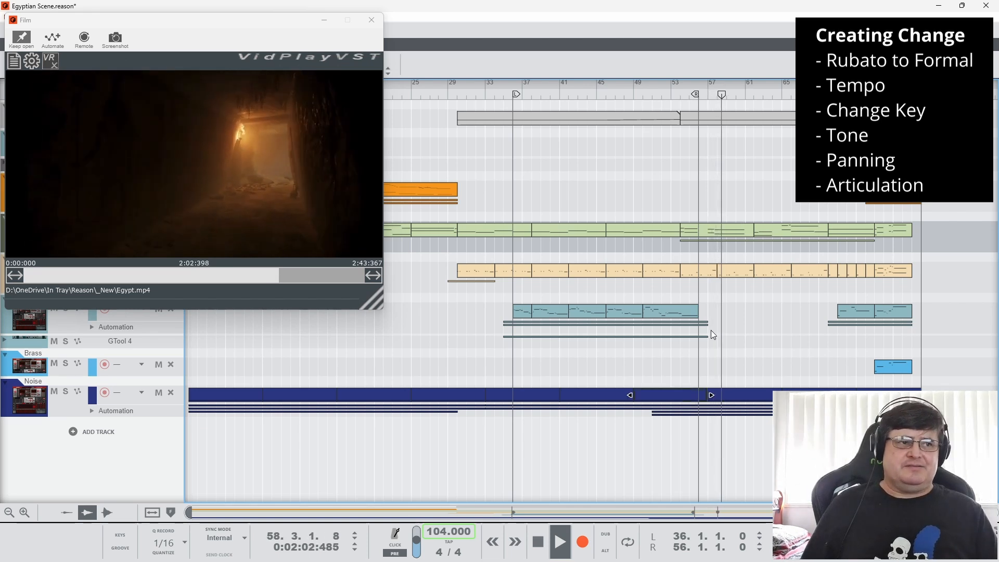
left_click(709, 86)
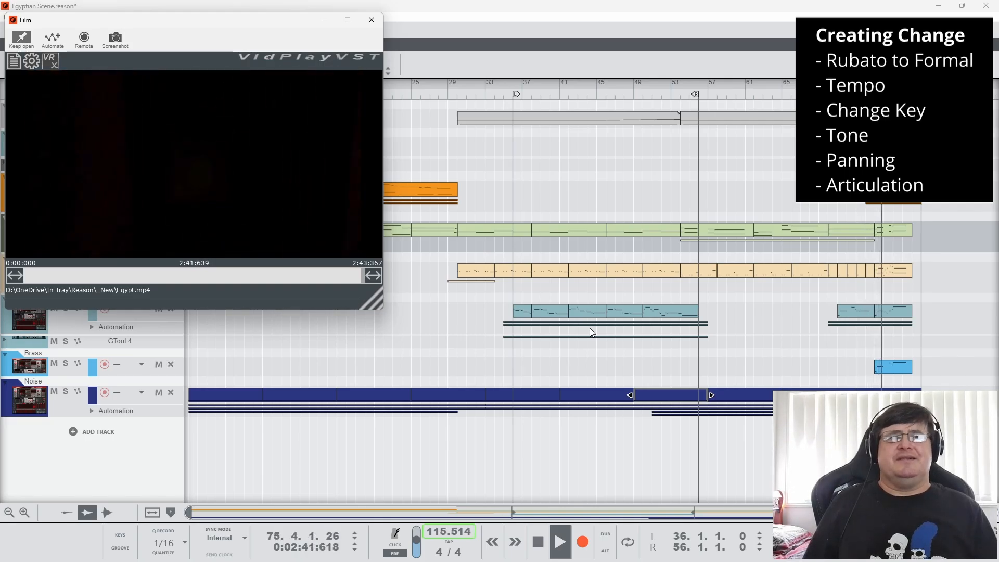
left_click(538, 541)
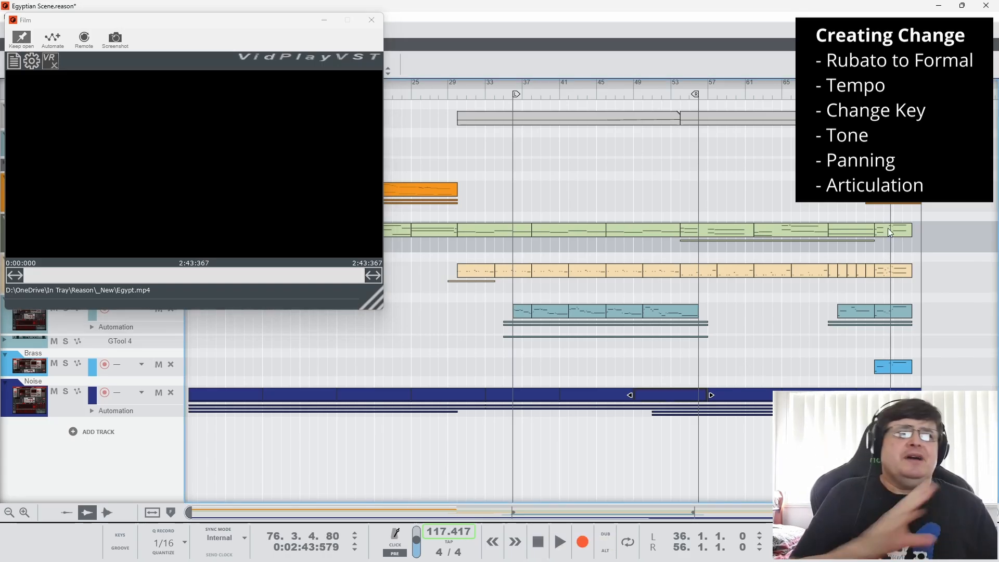
Move the song position back bar by bar to bar 70 and forward again to bar 76 to compare the film frames
key("KP_7")
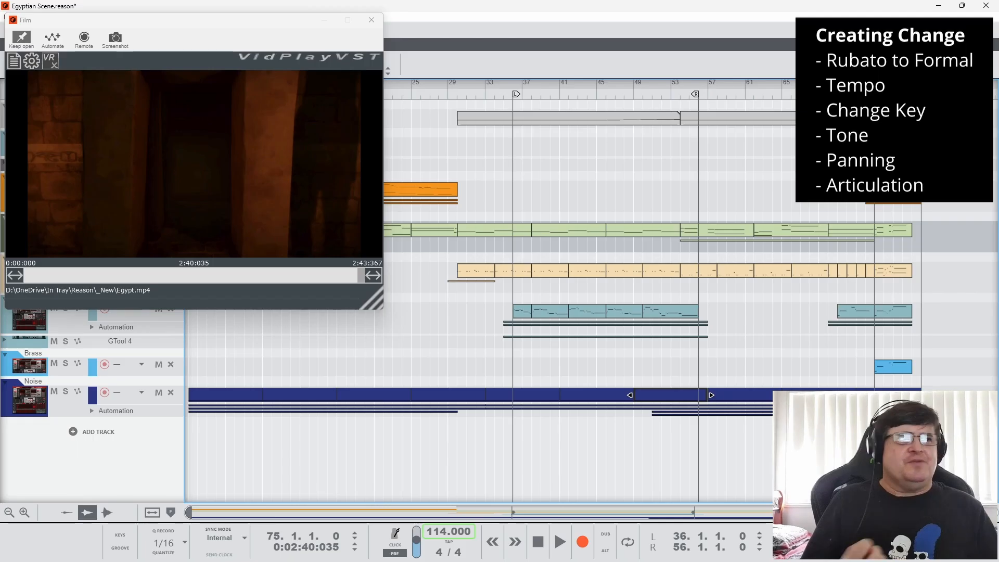
key("KP_7")
key("KP_7")
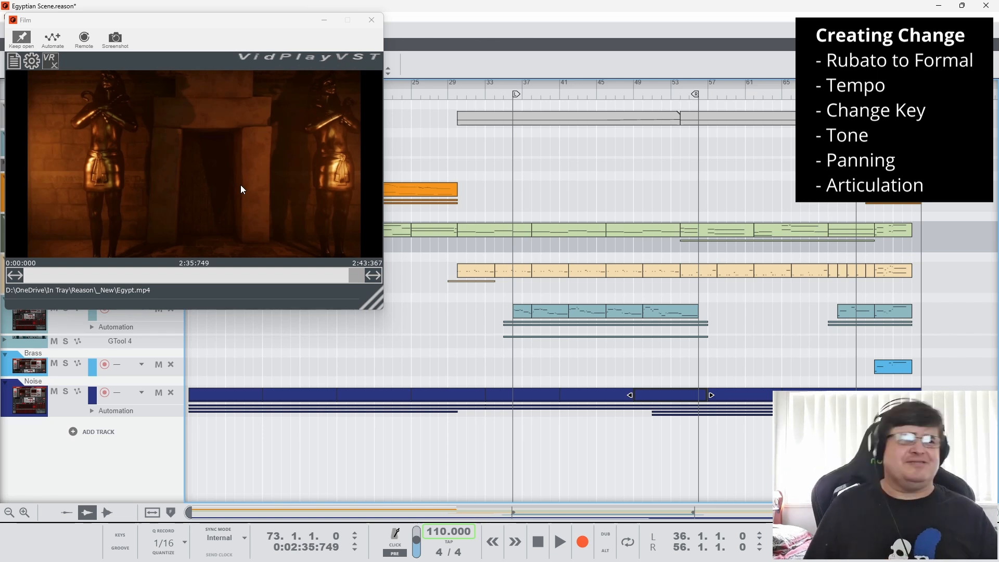
key("KP_7")
key("KP_7")
key("KP_7")
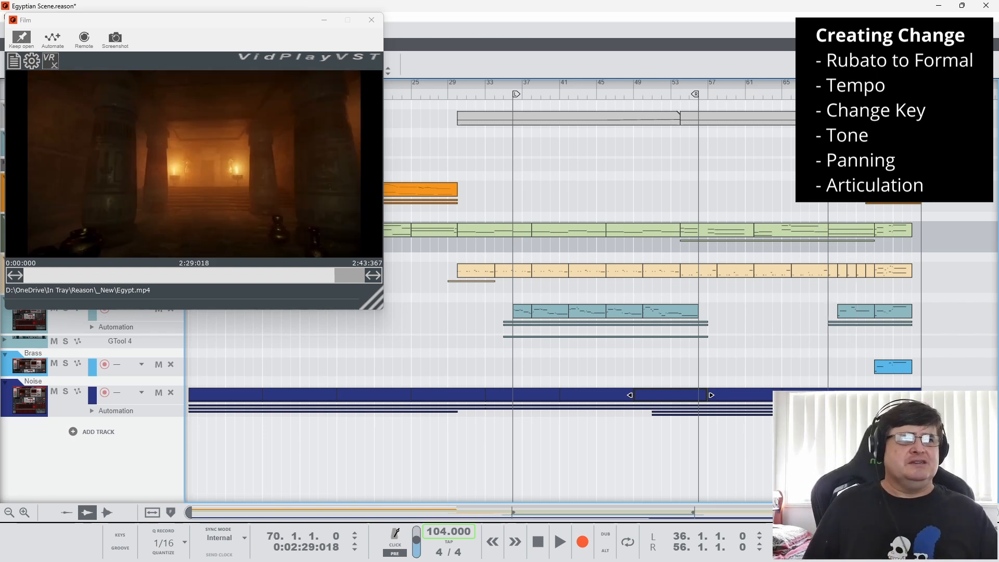
key("KP_8")
key("KP_8")
key("KP_8")
key("KP_8")
key("KP_8")
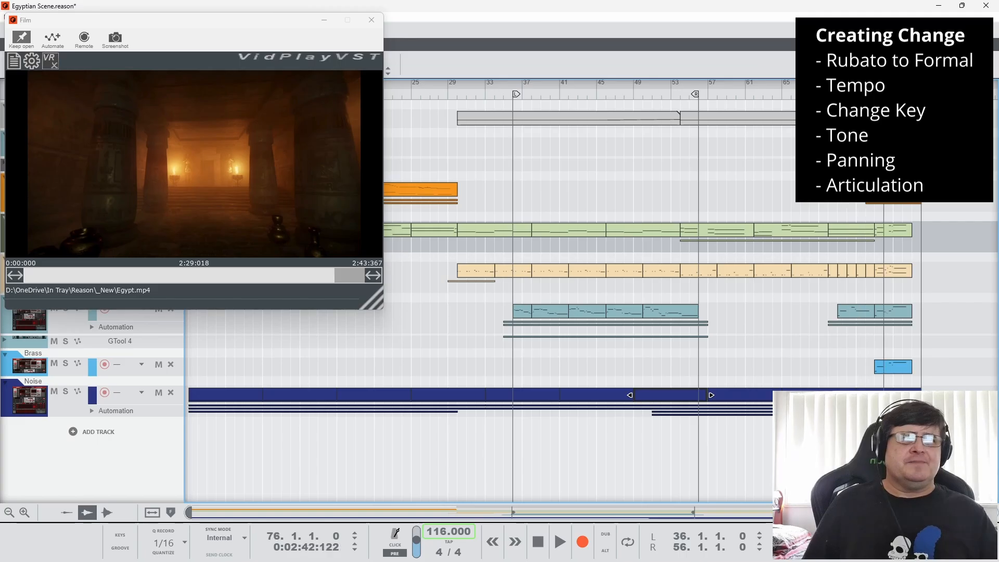
Return the song position to bar 71 and play the statue chamber scene with one pause, stopping late in bar 75
key("space")
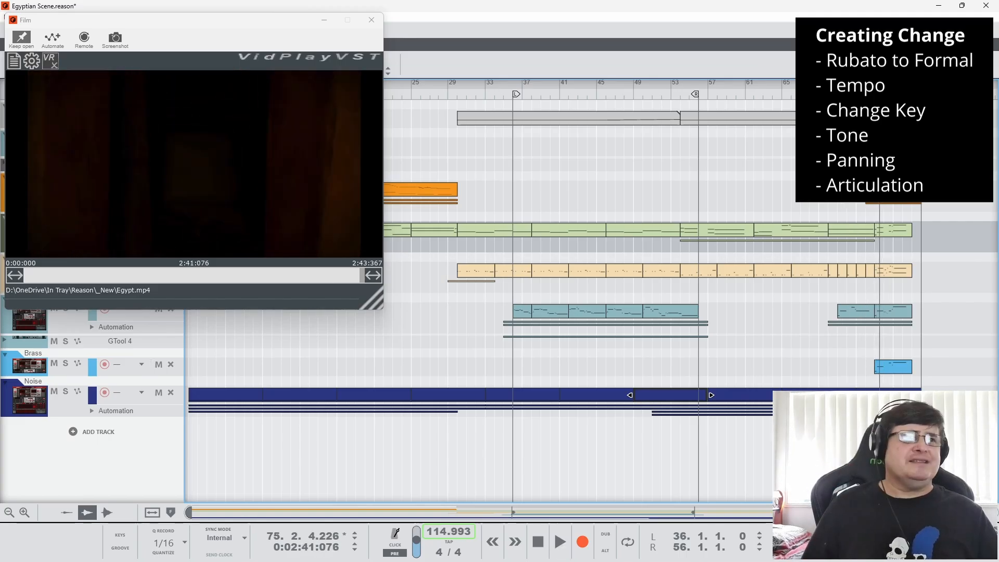
key("KP_7")
key("KP_7")
key("KP_7")
key("KP_7")
key("KP_7")
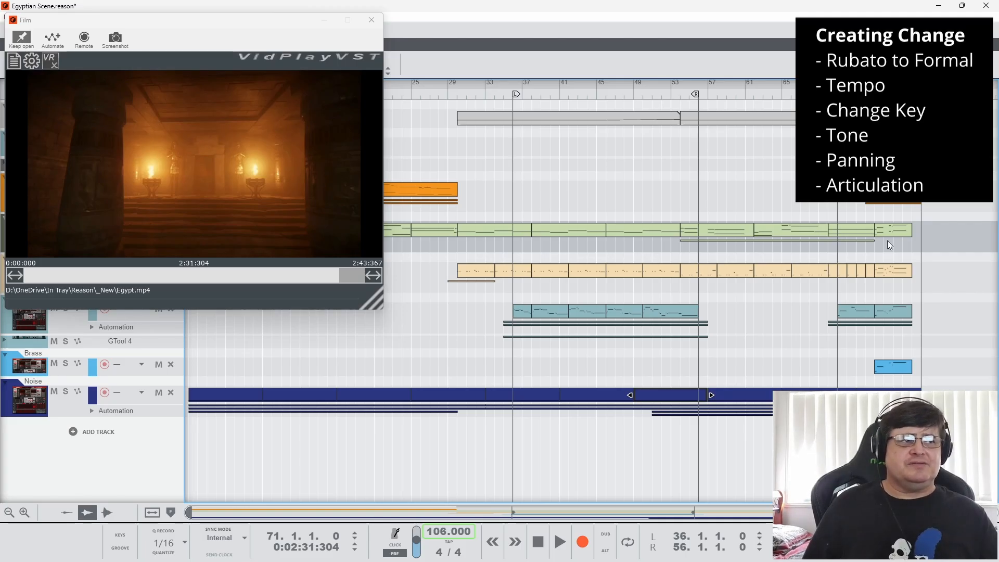
key("space")
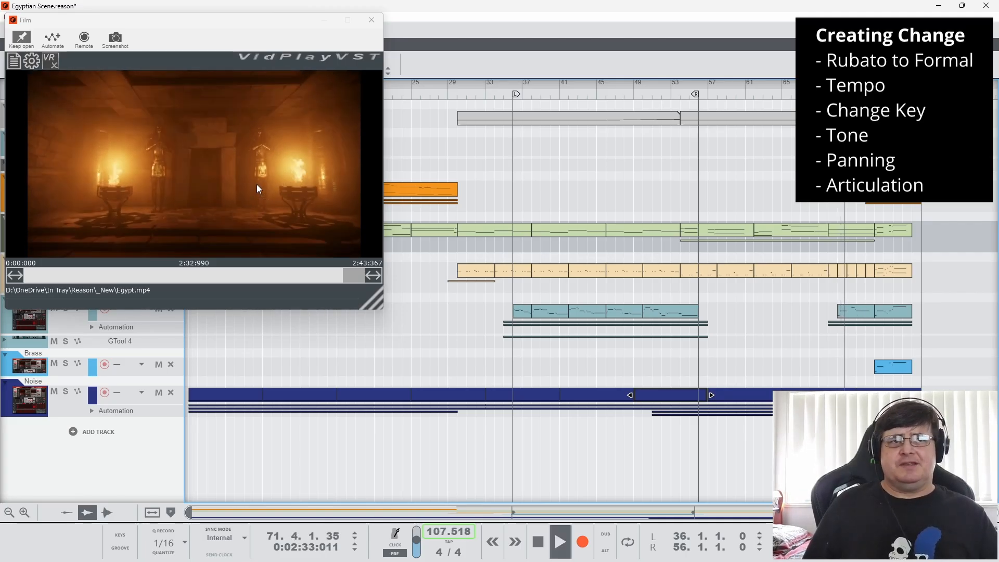
key("space")
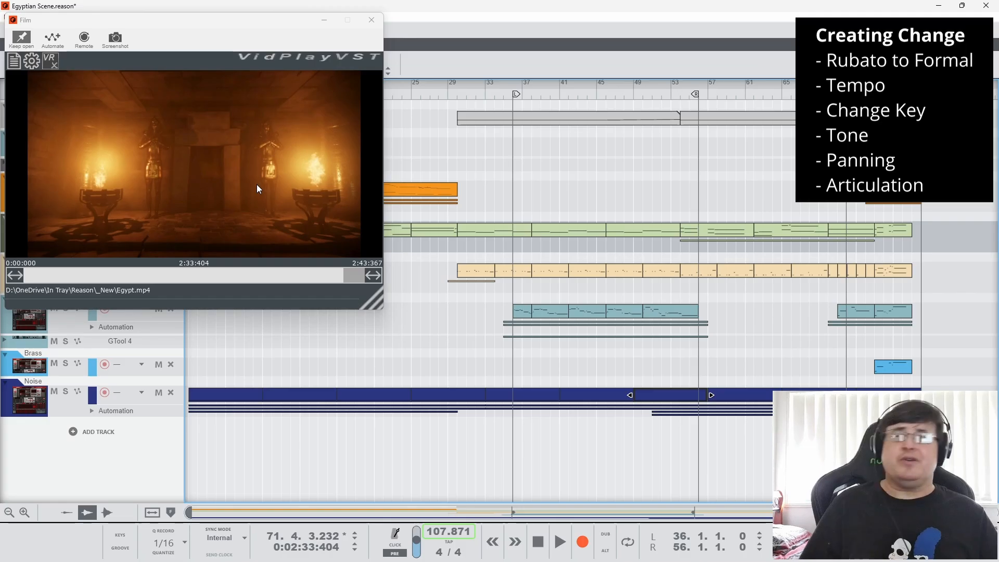
key("space")
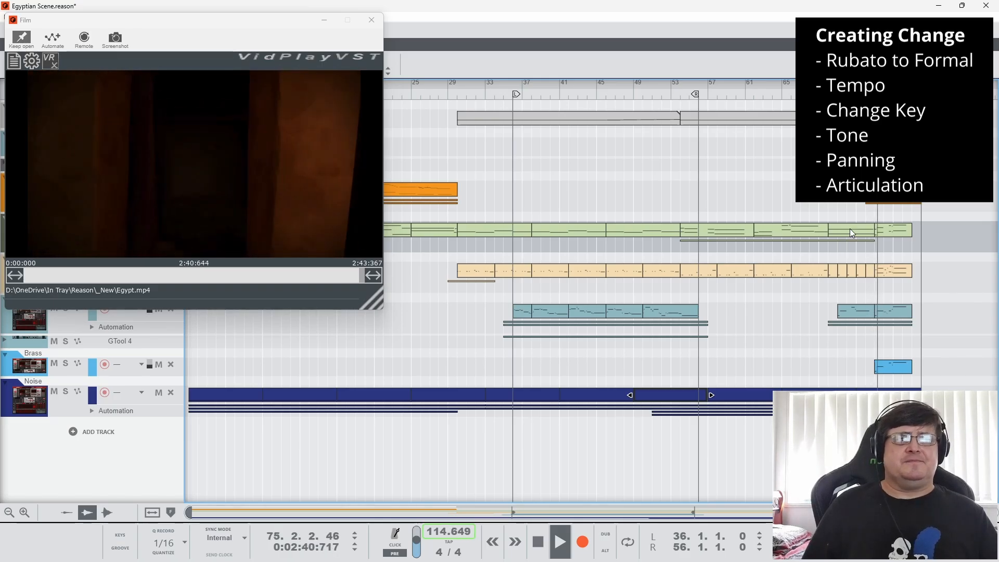
key("space")
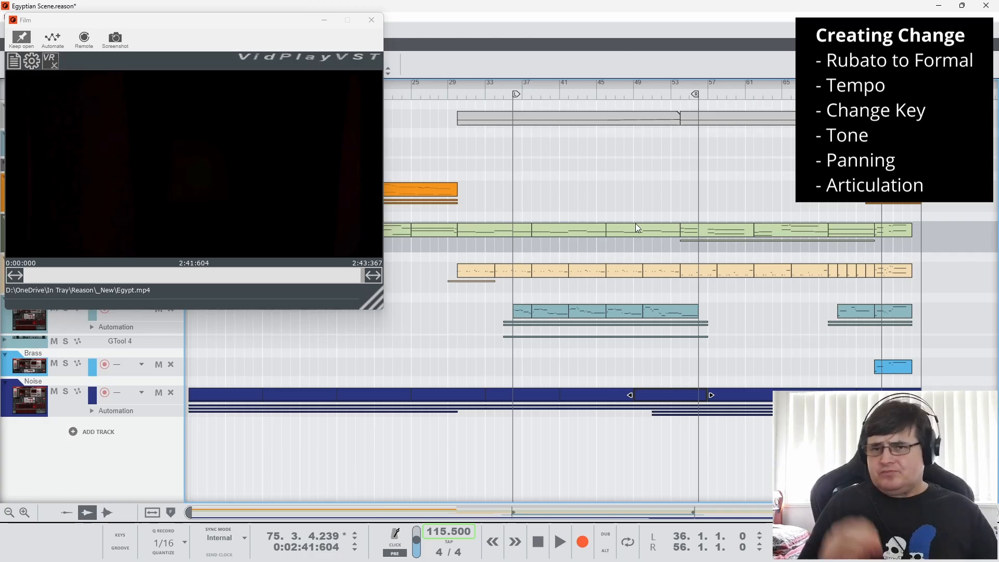
Compare the film frames at bars 30 and 54 by moving the song position between them
left_click(550, 96)
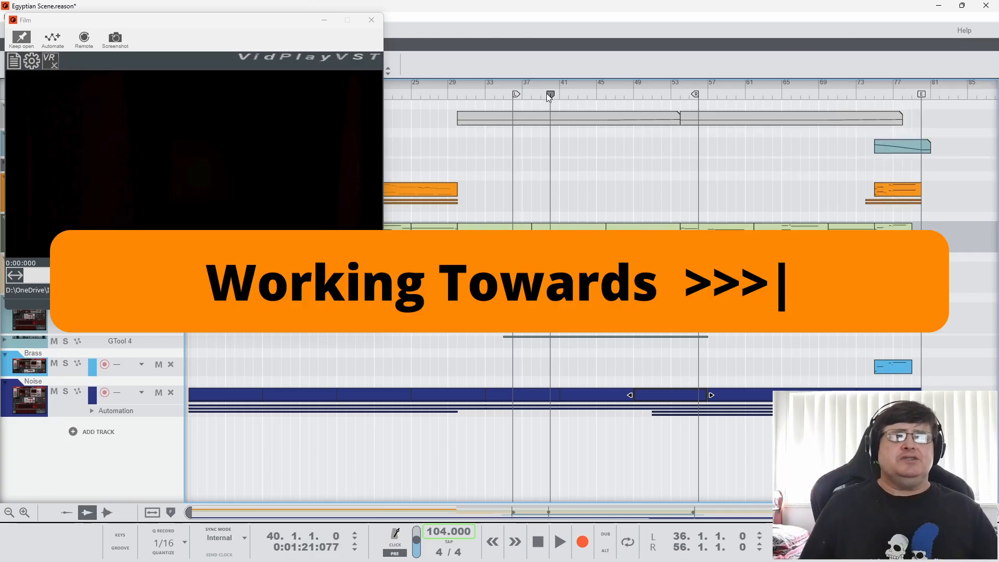
left_click_drag(550, 95, 458, 96)
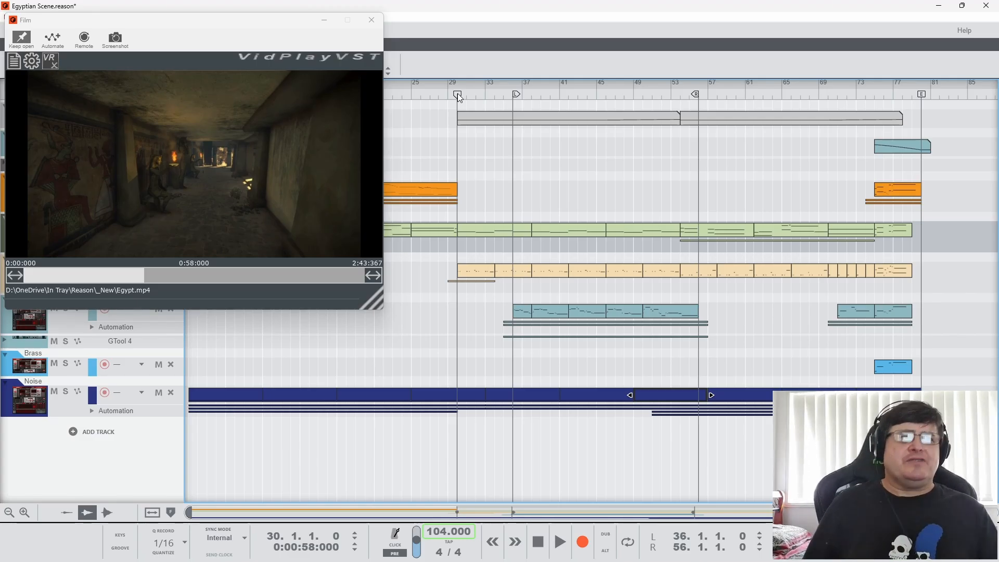
mouse_move(458, 93)
left_mouse_down()
mouse_move(402, 94)
mouse_move(909, 94)
mouse_move(460, 125)
left_mouse_up()
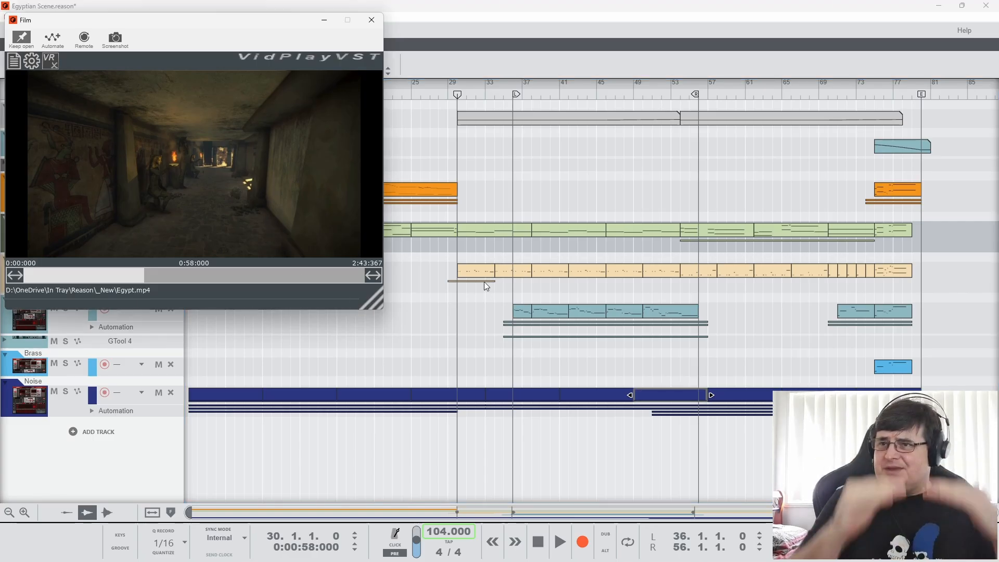
left_click(679, 93)
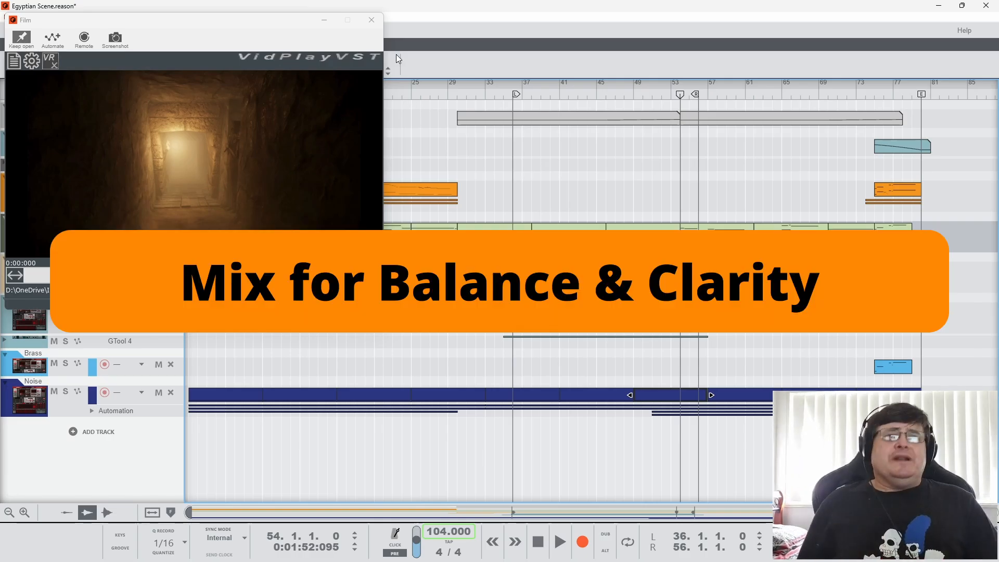
Move the Film window off the track headers, show the rack above the sequencer, and switch on the Real World Speaker Test device
left_click_drag(248, 23, 794, 29)
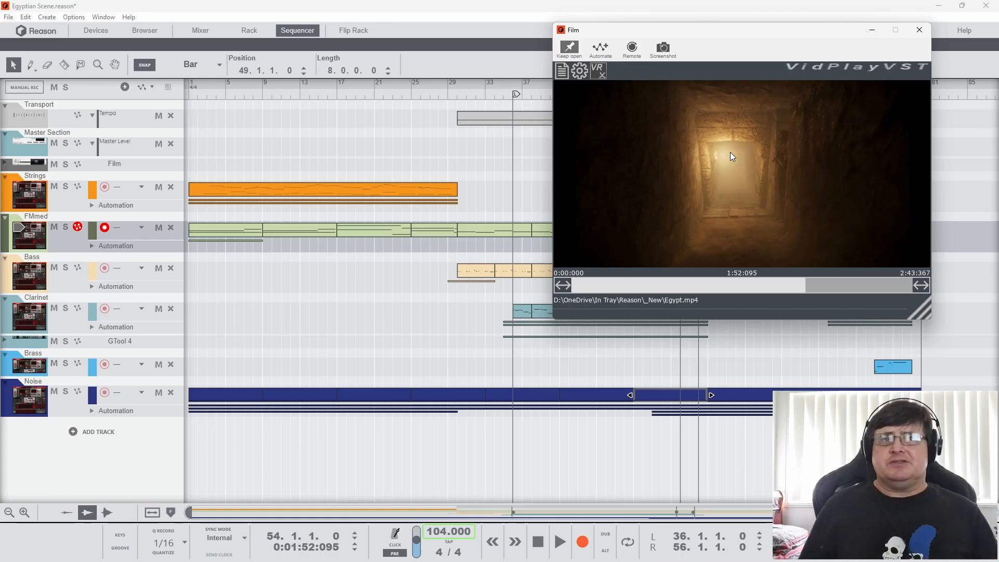
left_click(253, 29)
scroll(136, 259, "down", 5)
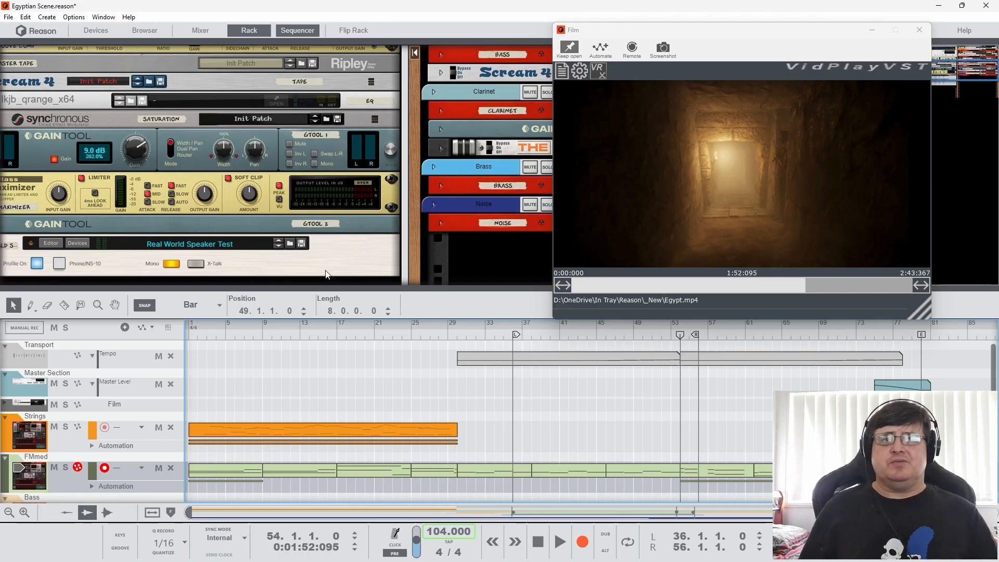
left_click_drag(407, 270, 488, 268)
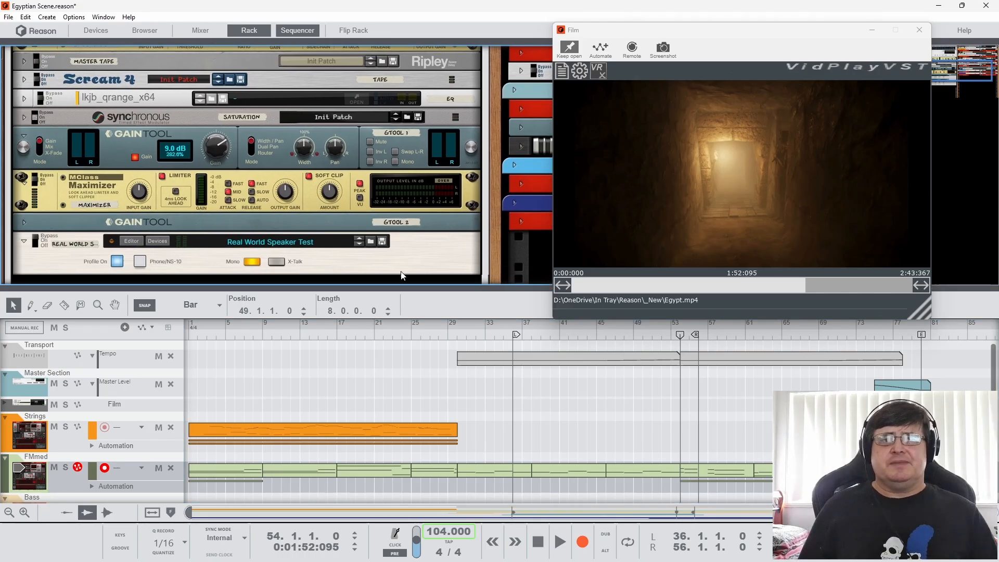
left_click(34, 243)
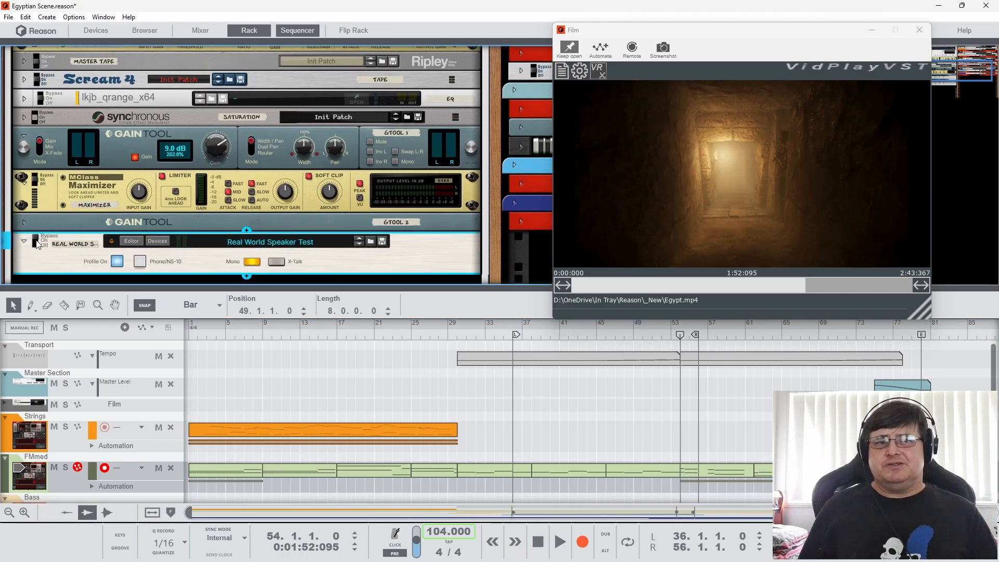
Play the mix through the speaker test from bar 25, jump to bar 38, and stop in bar 40
left_click(409, 337)
key("space")
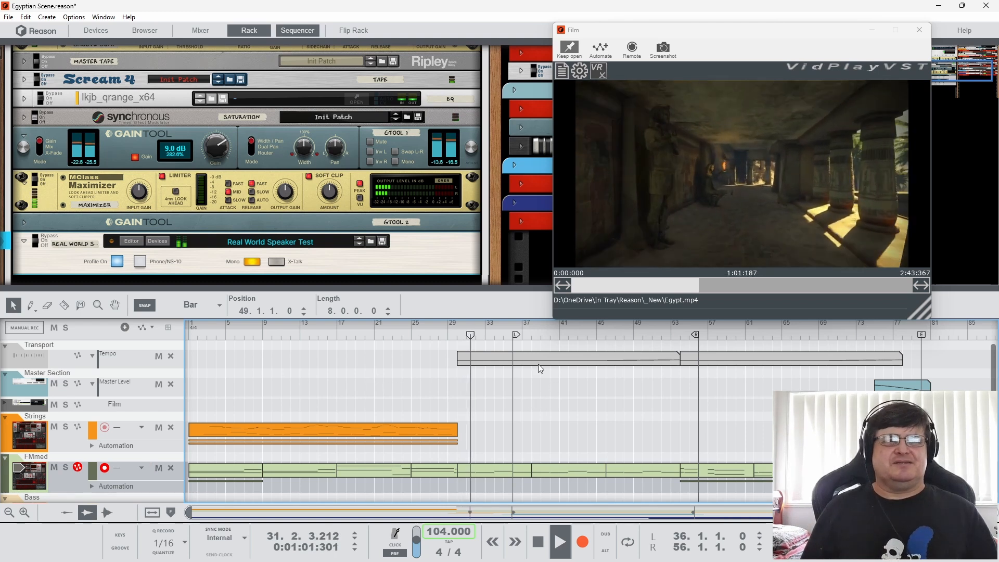
left_click(531, 338)
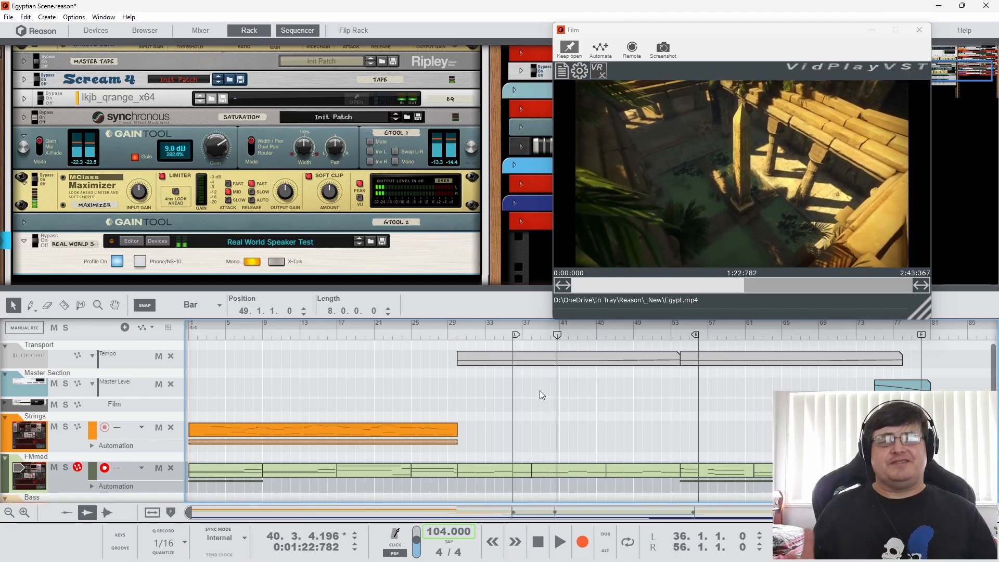
Expand the Noise track's automation lanes and open the Eng1 Harm Pos clip starting at bar 1
scroll(541, 390, "down", 5)
scroll(408, 470, "down", 5)
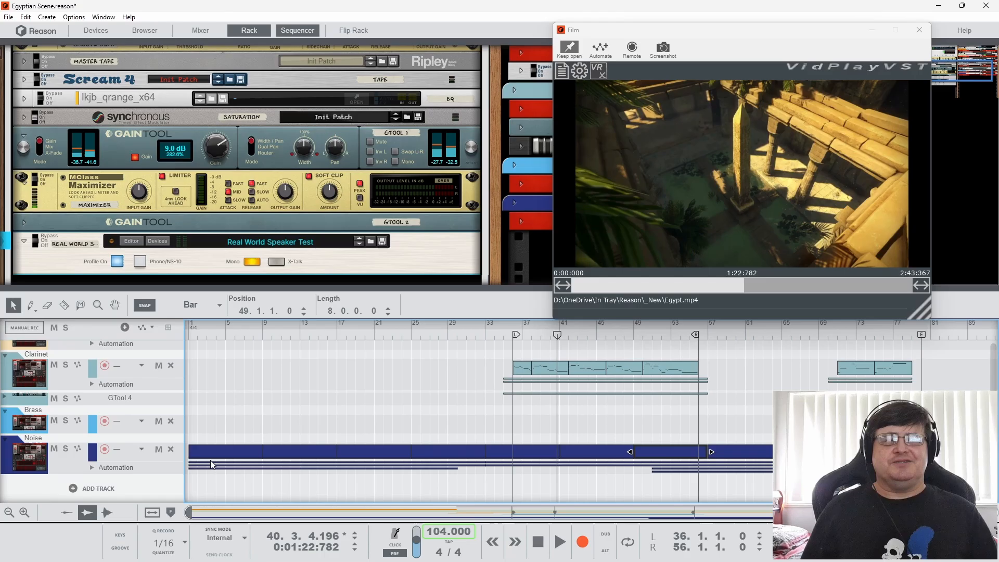
left_click(92, 467)
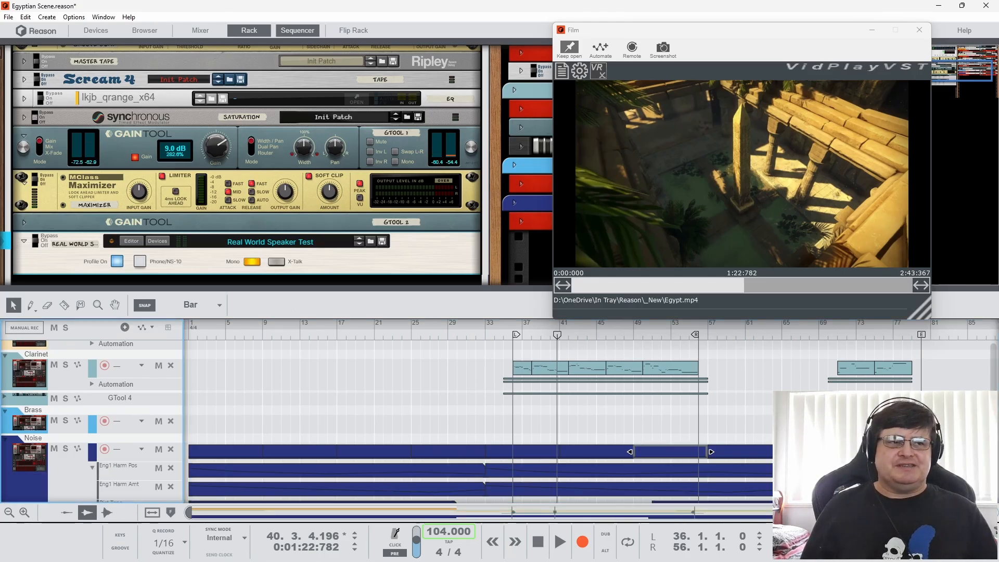
scroll(434, 411, "down", 2)
double_click(434, 411)
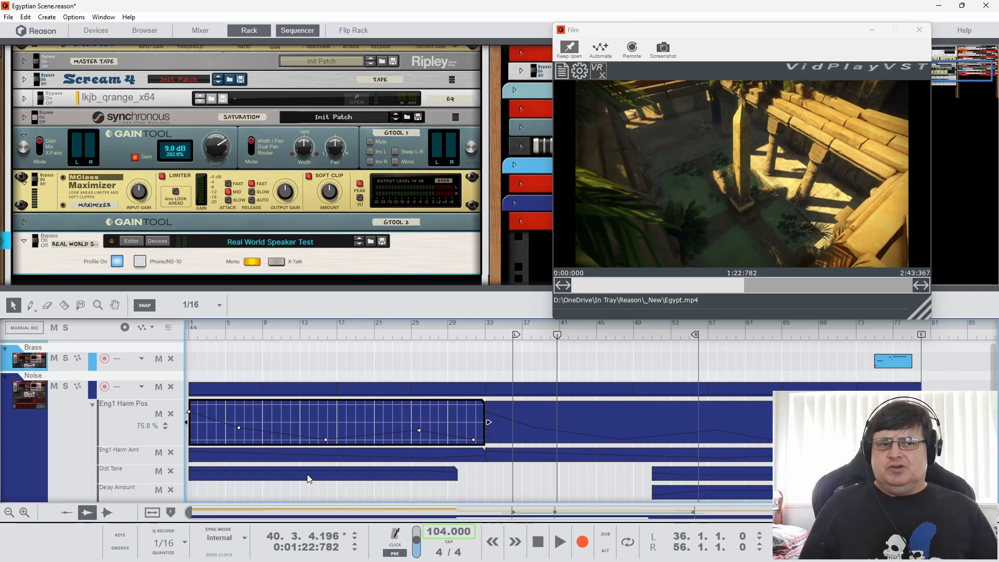
Open the Noise track's Dist Tone clip starting at bar 51 and delete its automation point at 52.2.3
left_click(677, 244)
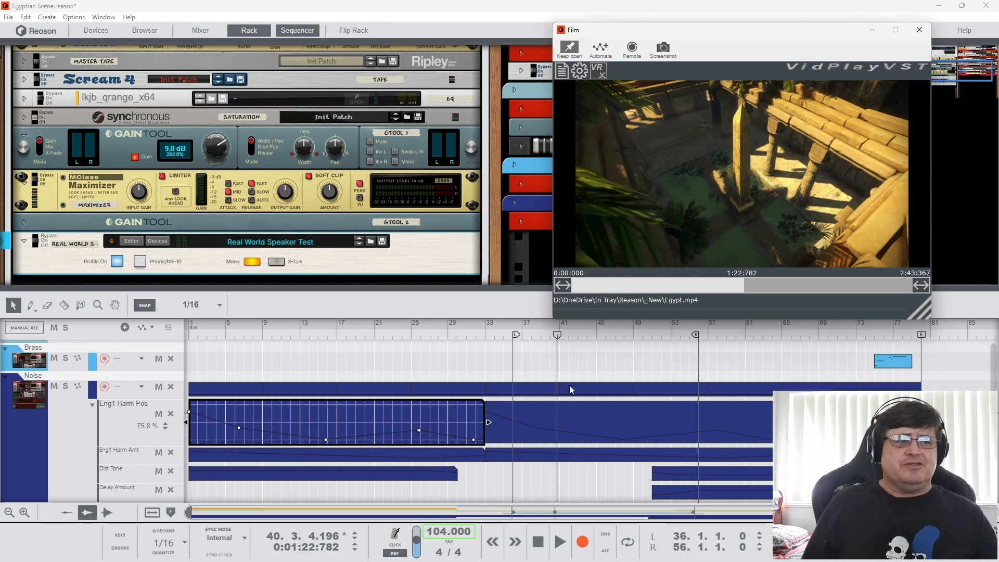
scroll(571, 390, "down", 1)
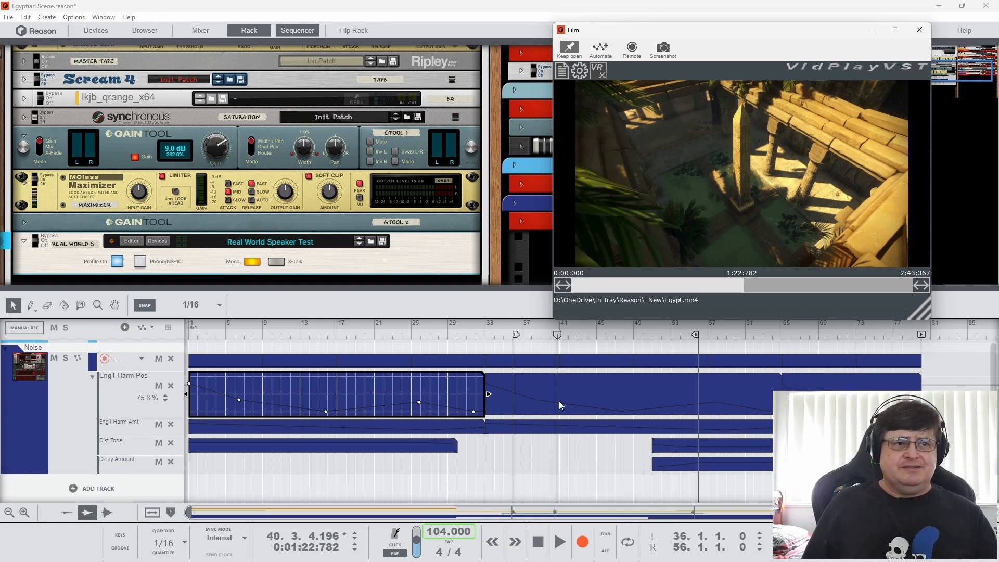
double_click(665, 450)
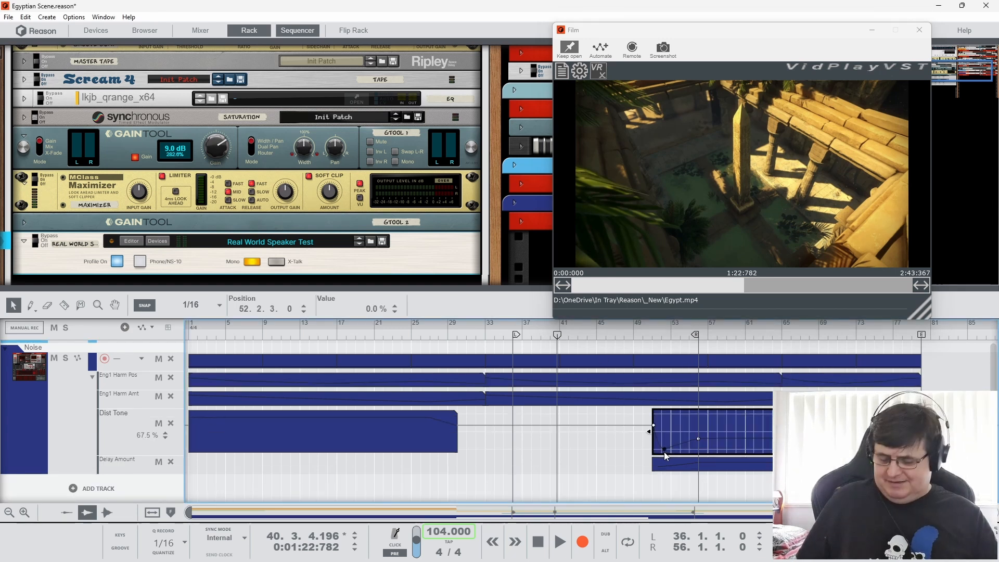
key("Delete")
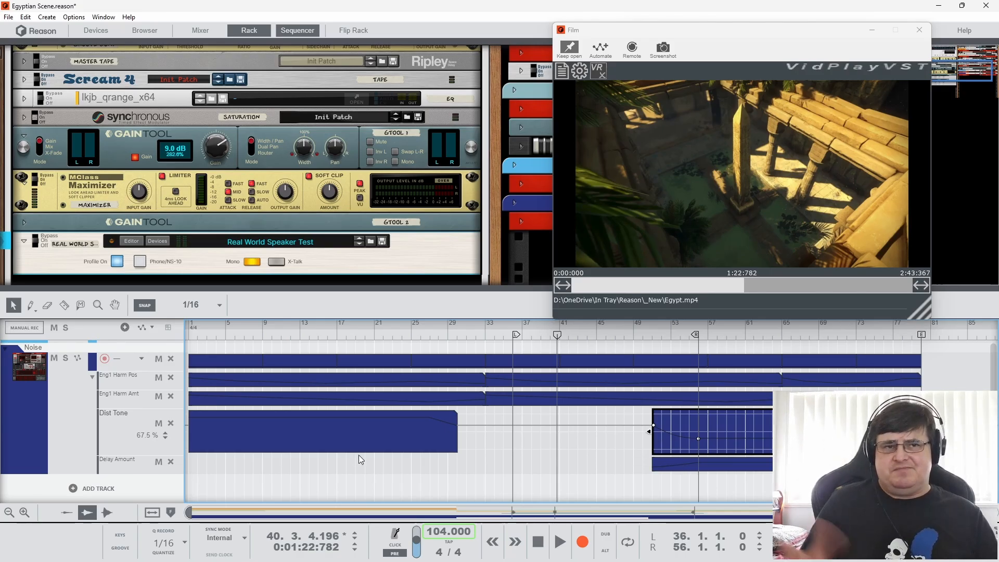
Open the Delay Amount clip starting at bar 51 and collapse the Noise track's automation lanes
left_click(675, 468)
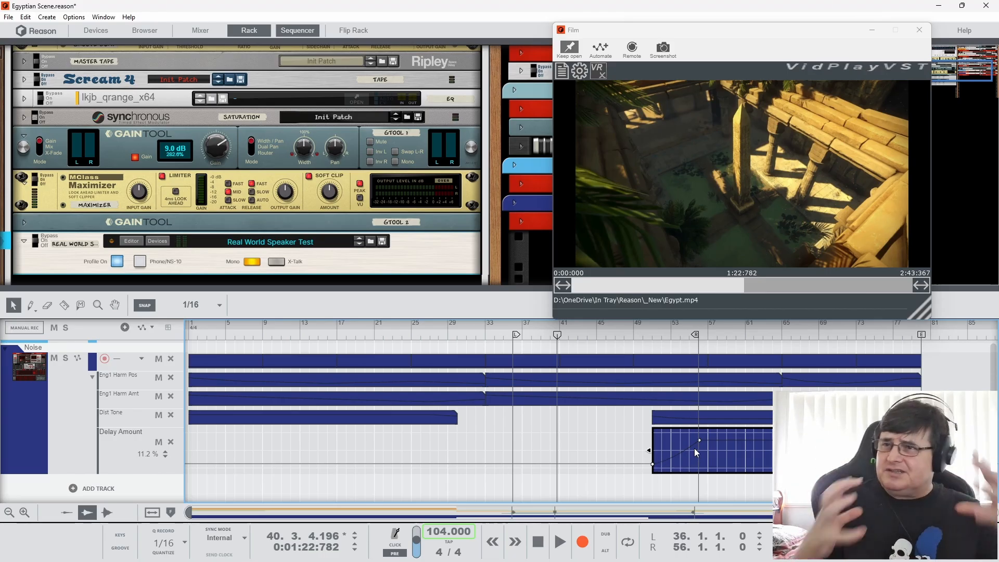
scroll(213, 424, "up", 3)
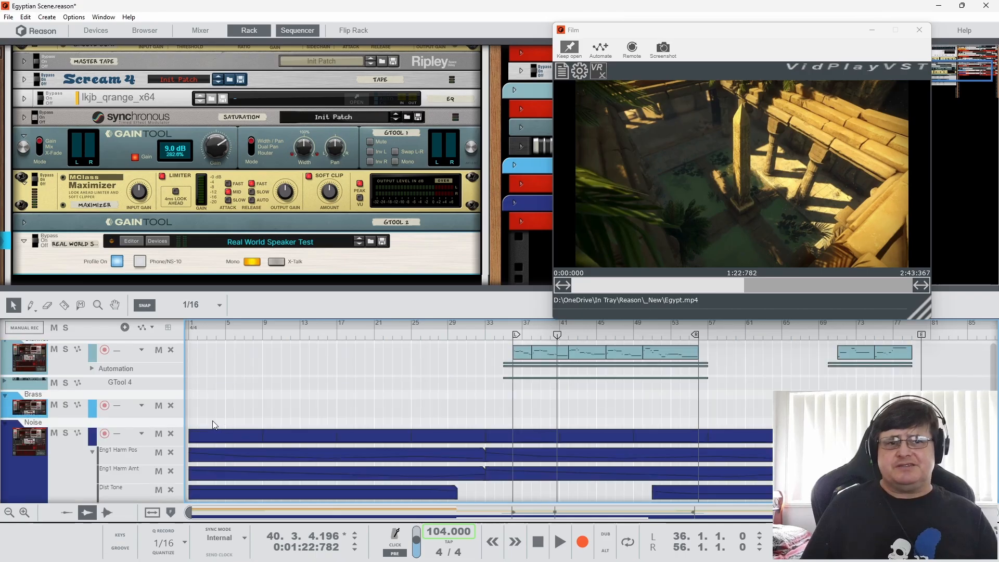
left_click(93, 452)
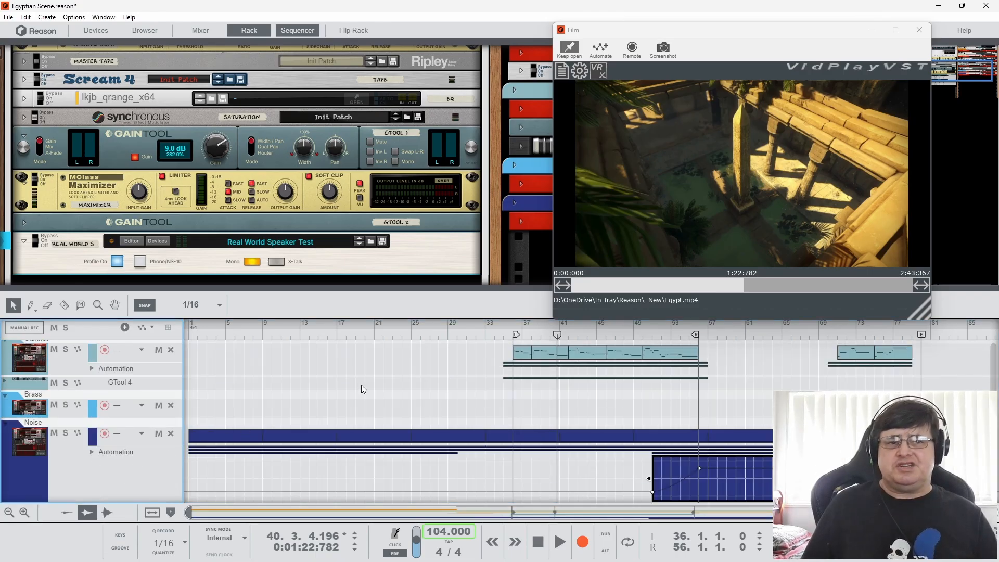
scroll(370, 399, "up", 1)
scroll(370, 399, "up", 3)
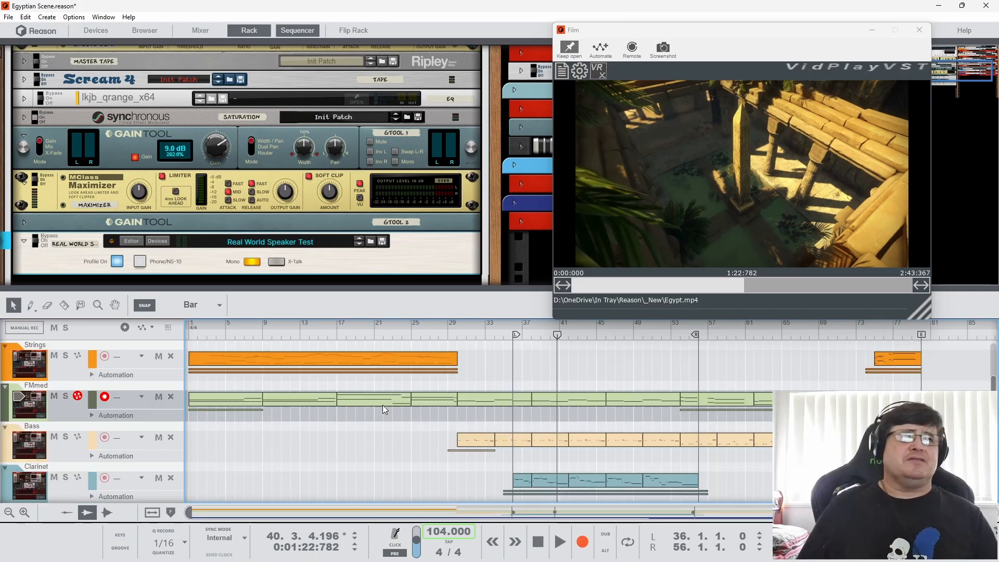
scroll(376, 401, "up", 2)
scroll(383, 405, "down", 5)
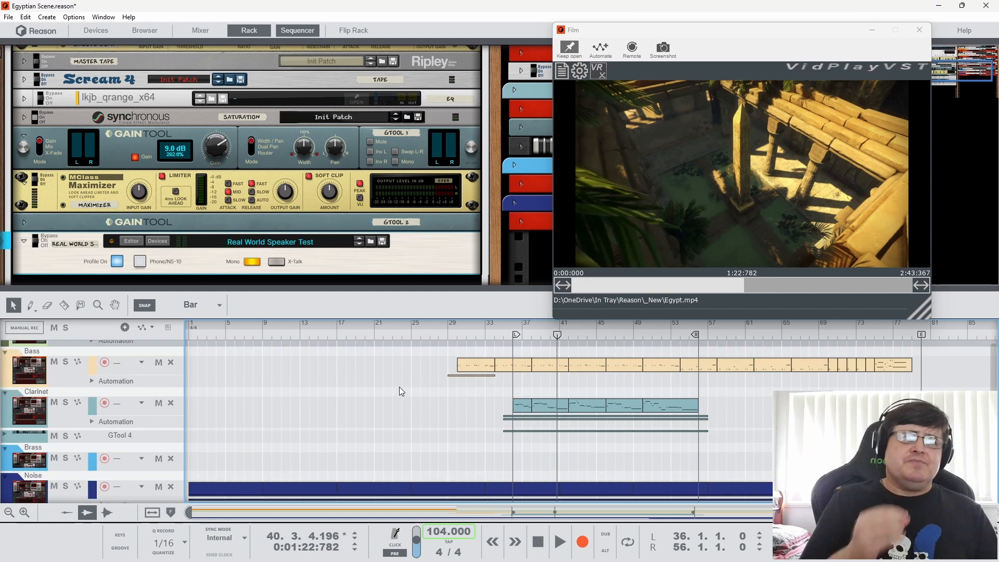
Reposition the film window to uncover the instrument rack column and move the playhead to bar 44
left_click(601, 228)
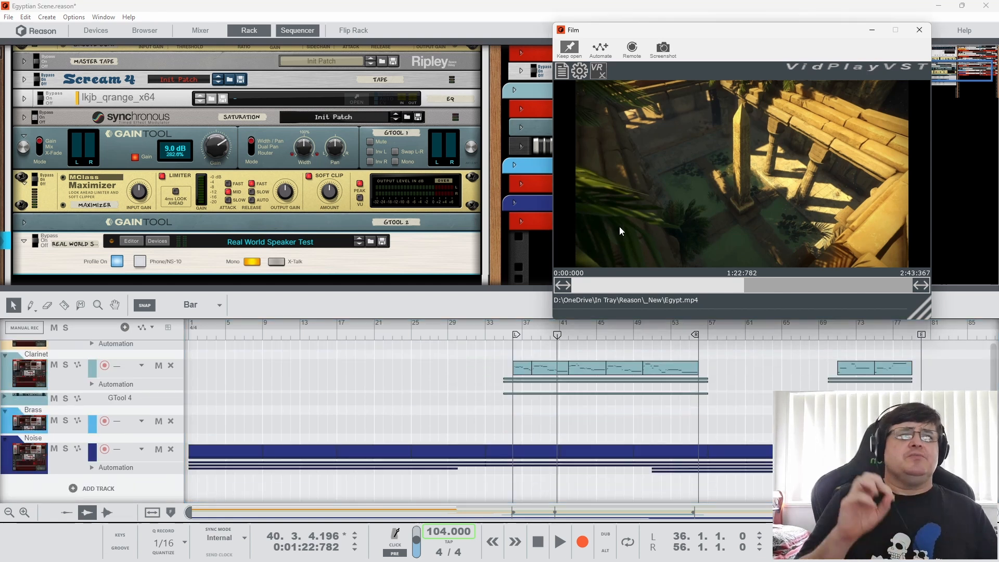
left_click_drag(675, 29, 317, 30)
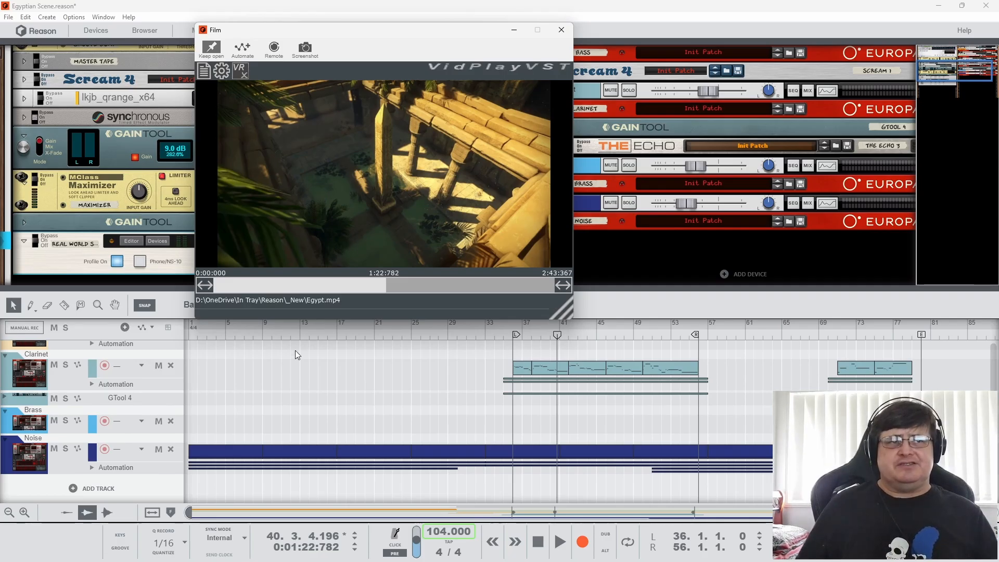
left_click(567, 339)
left_click_drag(567, 340, 590, 339)
left_click(432, 253)
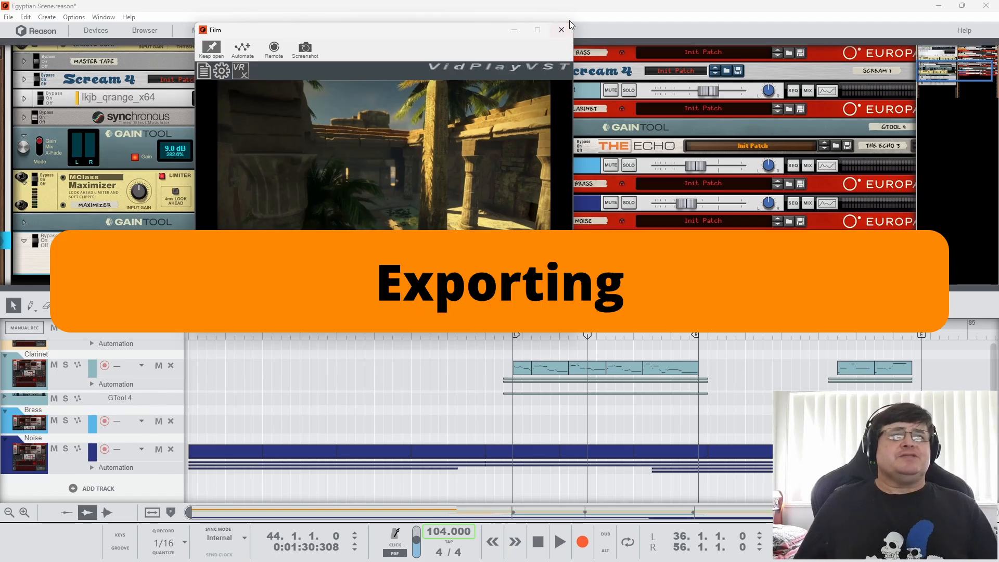
Close the film window and look over the available song export commands
left_click(561, 30)
left_click(8, 17)
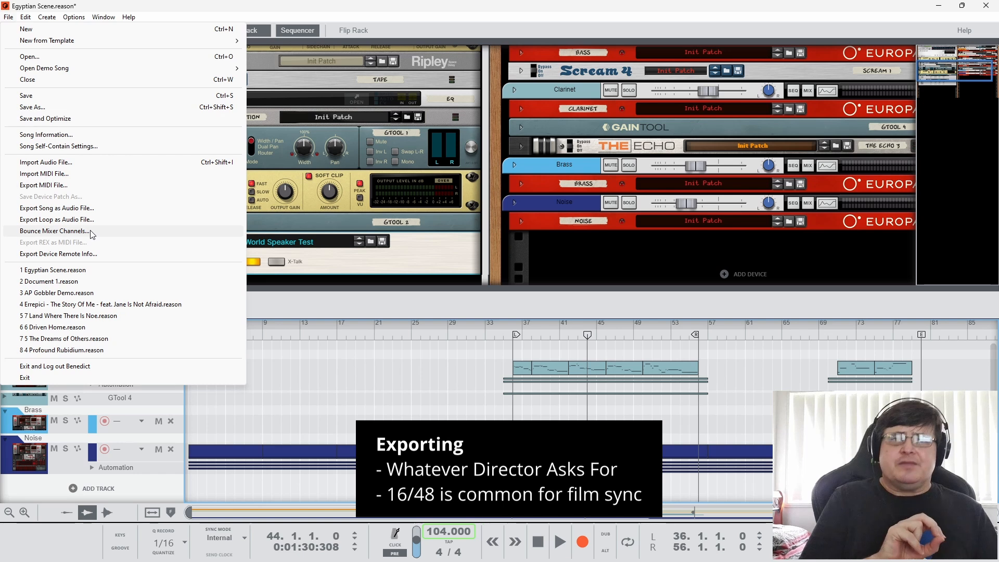
mouse_move(47, 17)
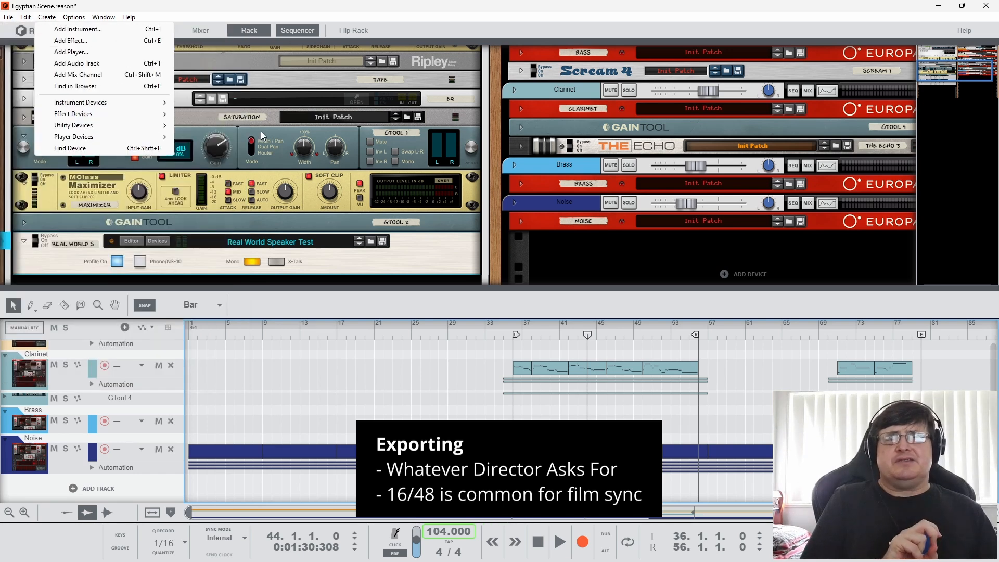
left_click(429, 245)
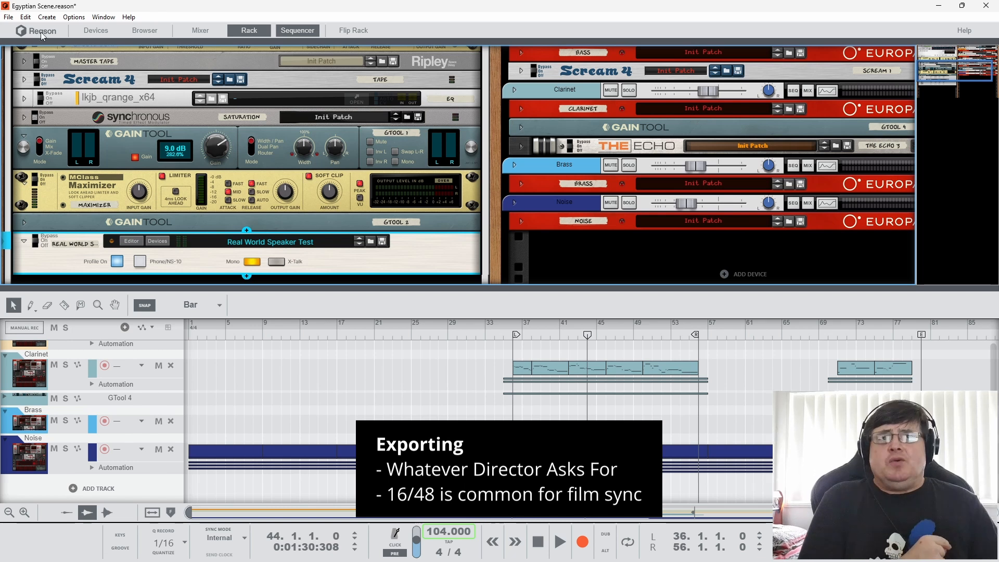
Examine the Export Song as Audio File dialog for Egyptian Scene as a WAVE file, and dismiss it without exporting
left_click(13, 20)
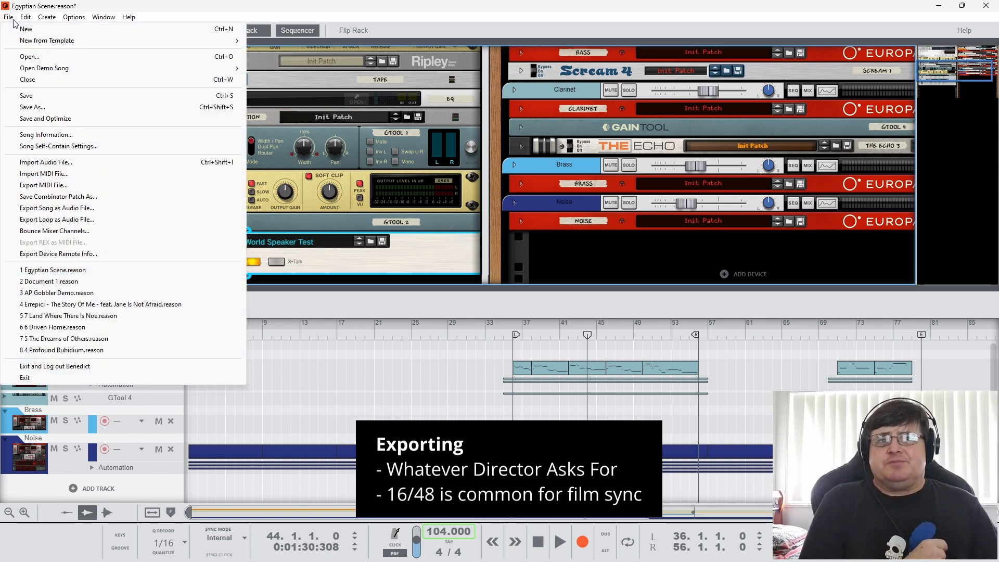
left_click(65, 208)
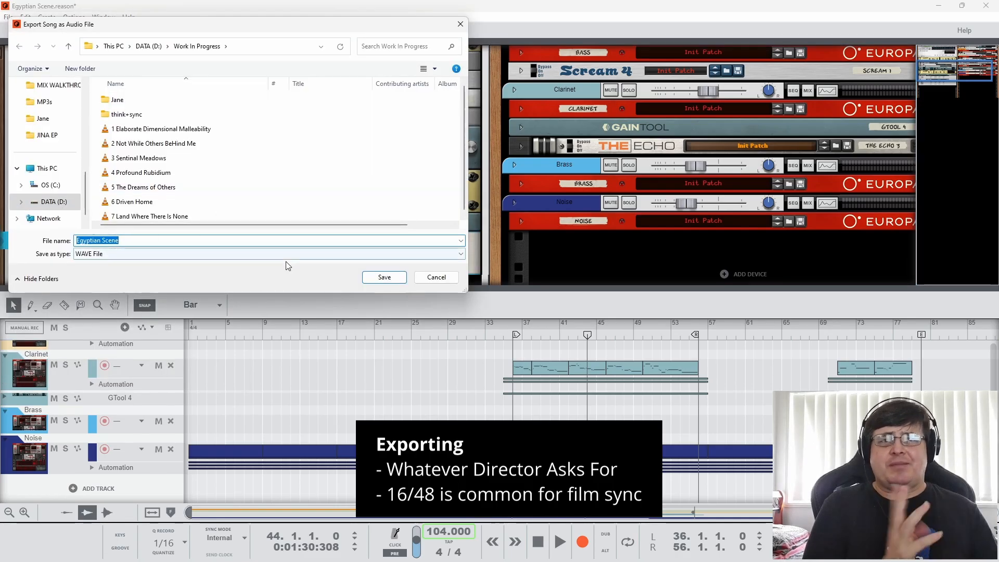
left_click(429, 277)
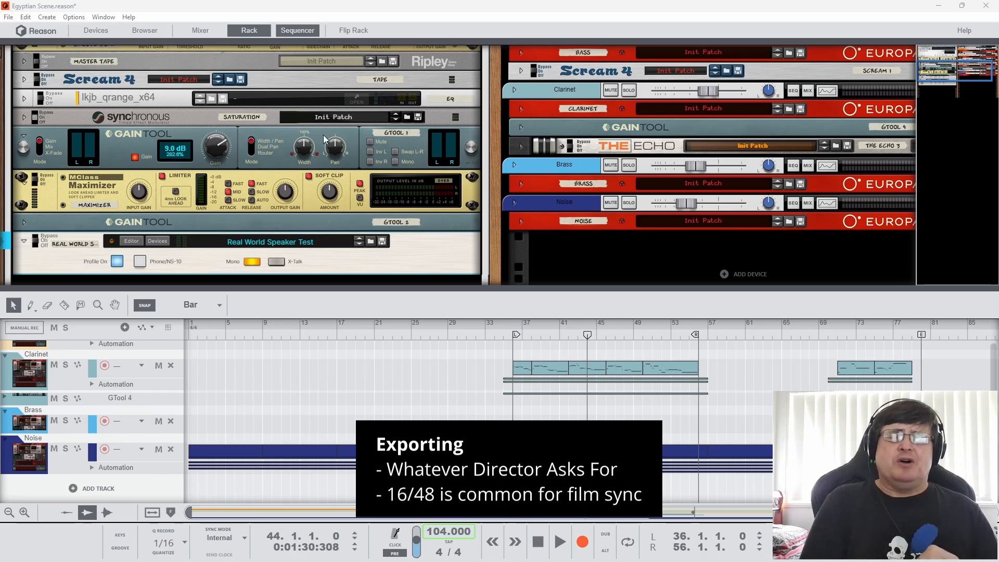
Open the VidPlayVSTv2 film window from its rack device and close it again
scroll(324, 139, "up", 5)
left_click(854, 73)
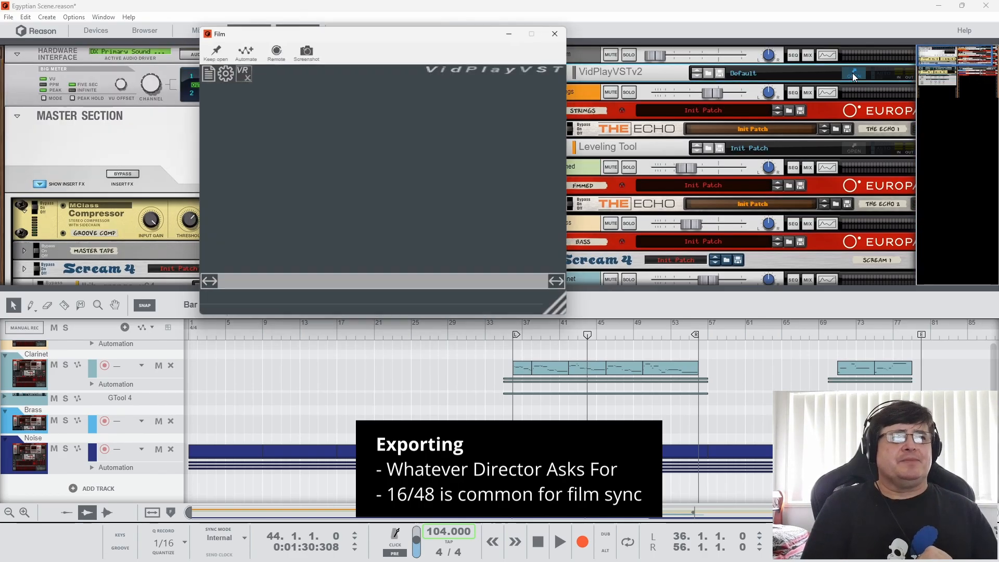
left_click(561, 29)
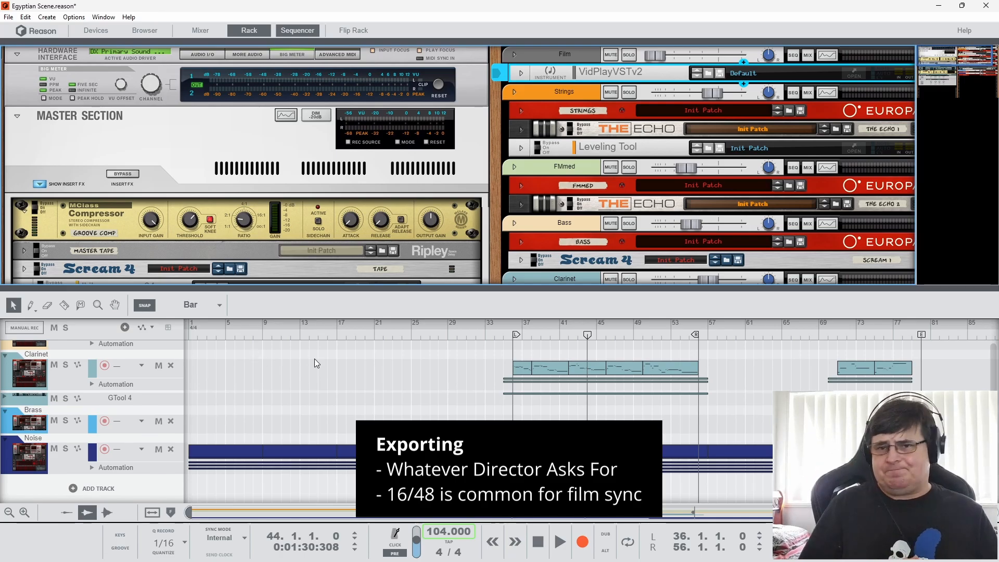
Set up a Bounce Mixer Channels export with the Master Section, Strings, FMmed, Bass, Clarinet, Brass, Noise and Film channels selected, and close the dialog without bouncing
left_click(8, 17)
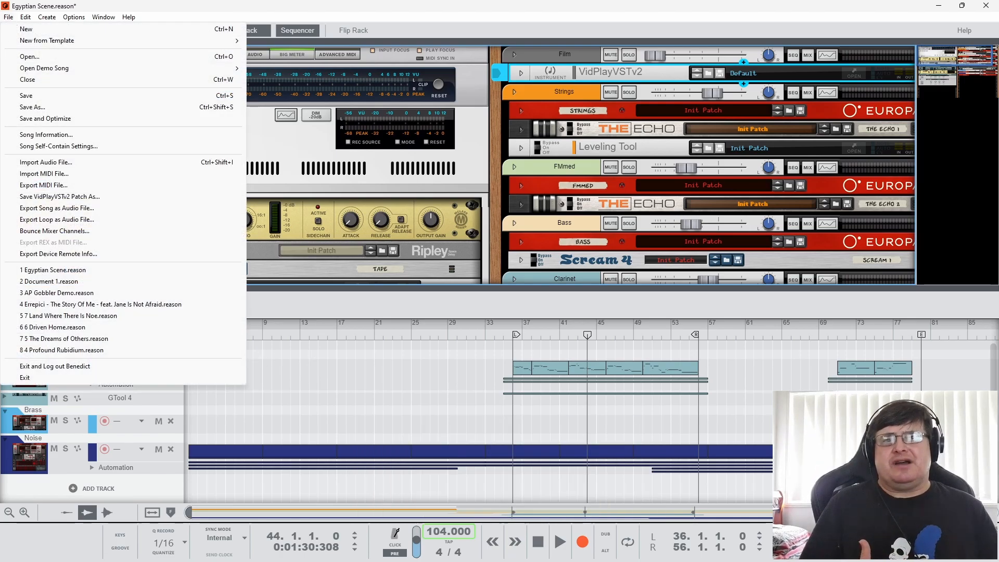
left_click(55, 230)
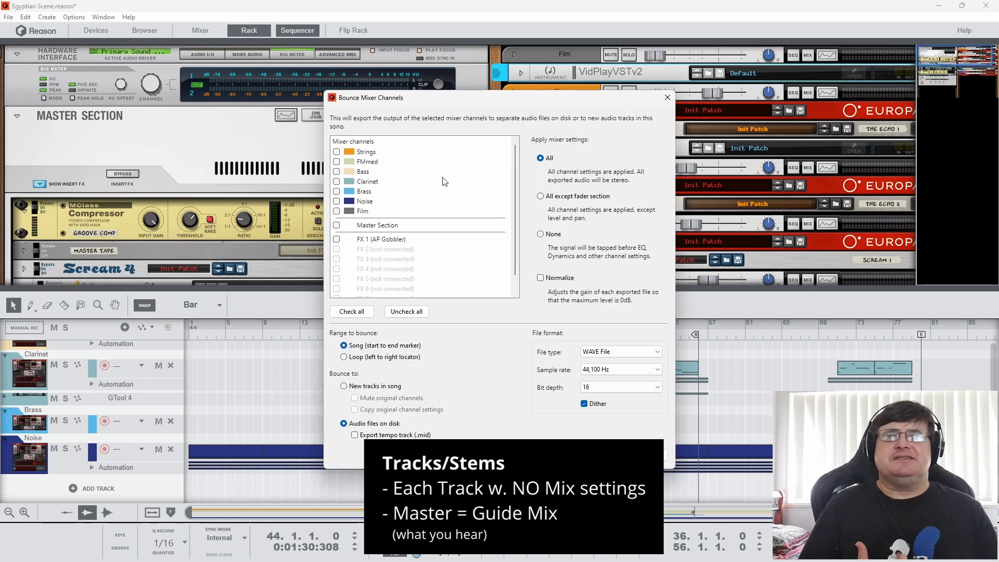
left_click_drag(448, 107, 316, 104)
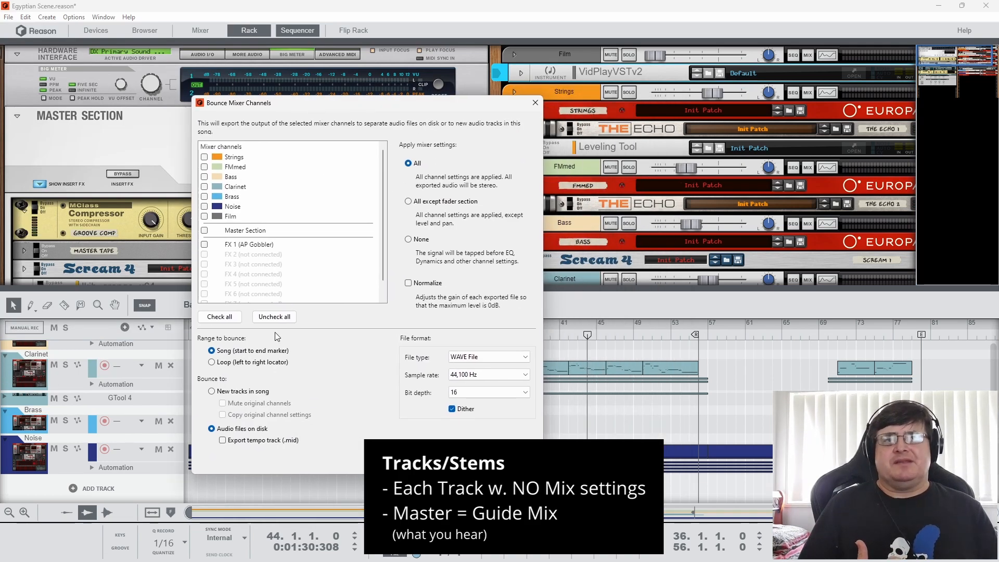
left_click(205, 230)
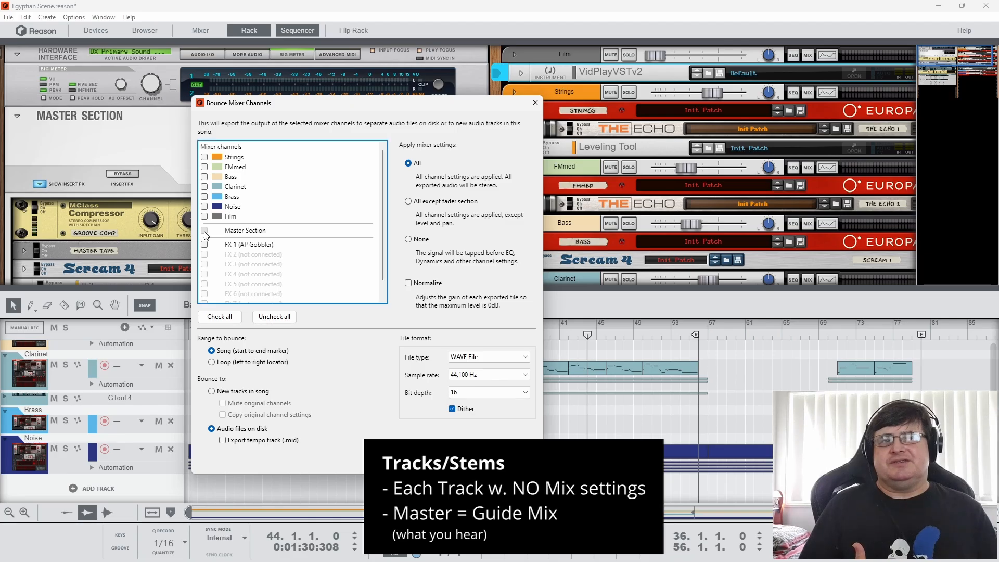
left_click(204, 156)
left_click(205, 166)
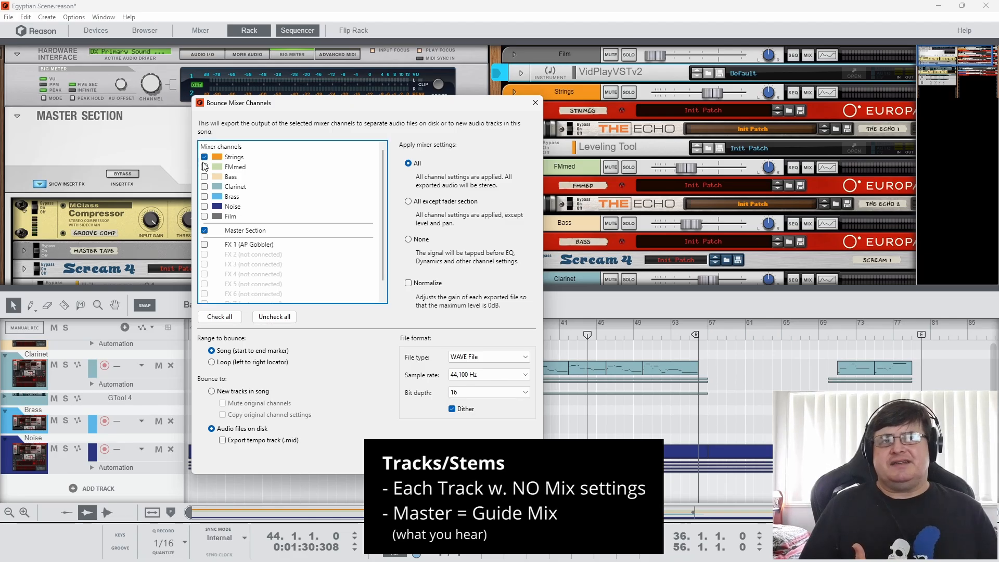
left_click(204, 176)
left_click(204, 186)
left_click(204, 196)
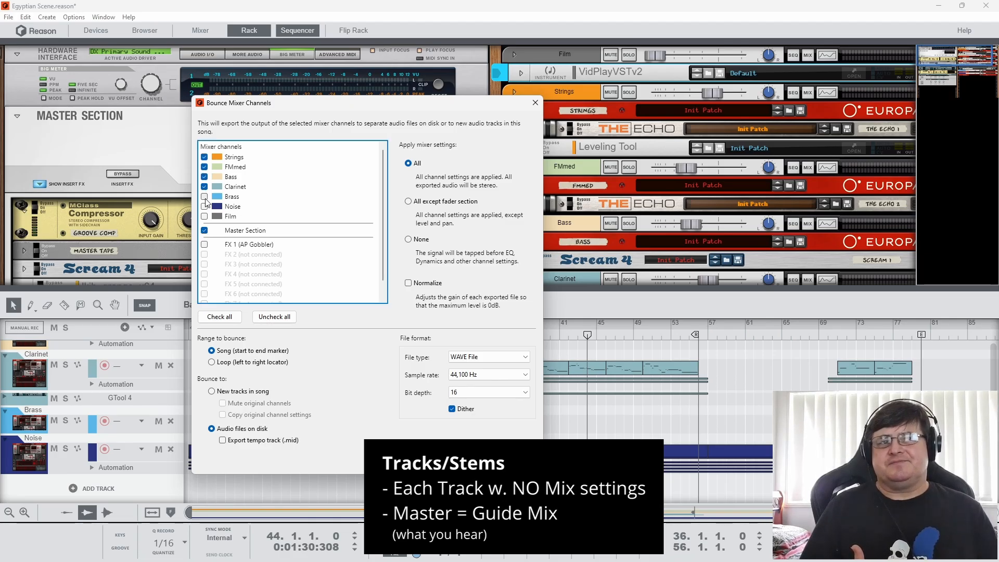
left_click(204, 206)
left_click(204, 216)
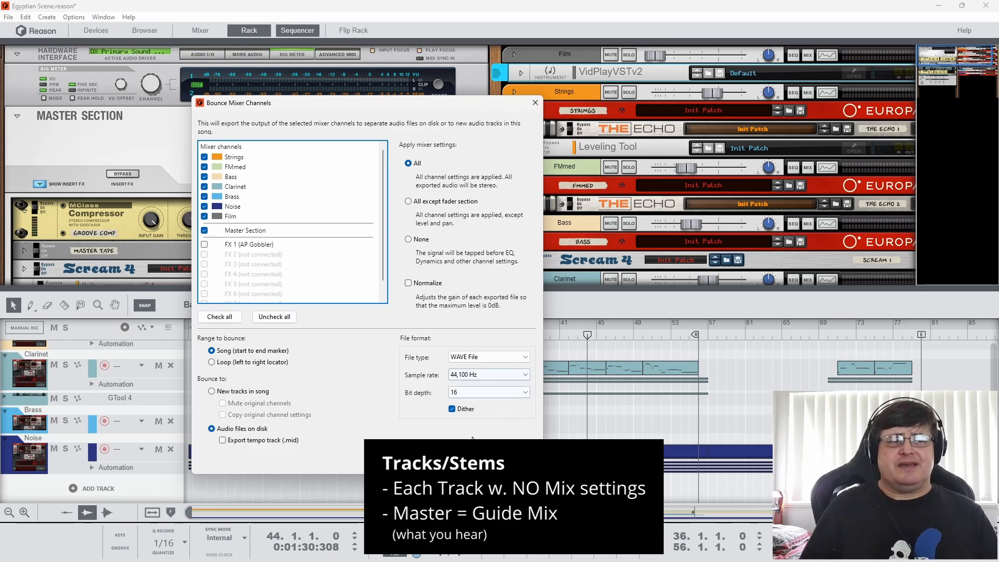
left_click(513, 460)
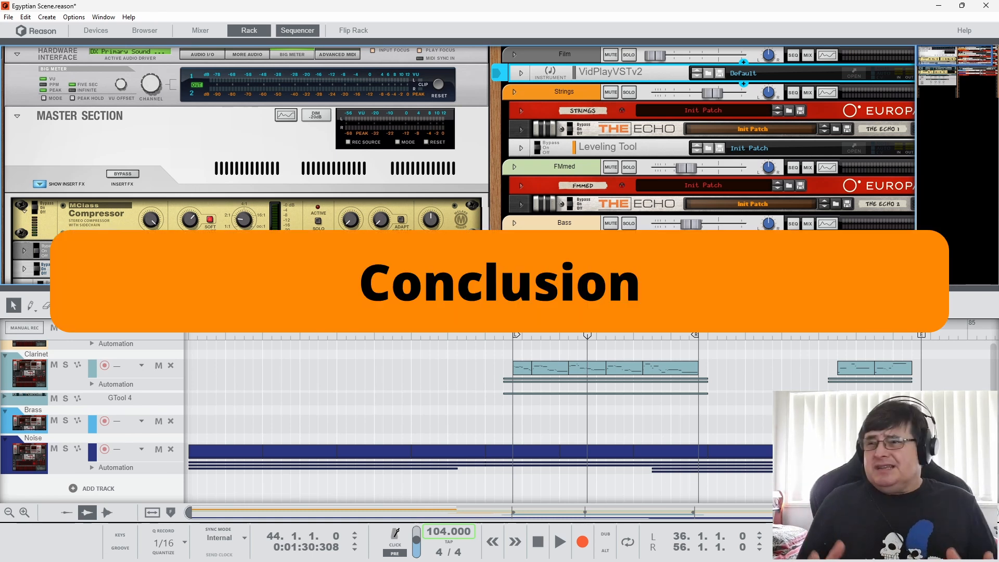
Reopen the film window over the Master Section and view the scenes at bars 13, 36 and 33
left_click(848, 74)
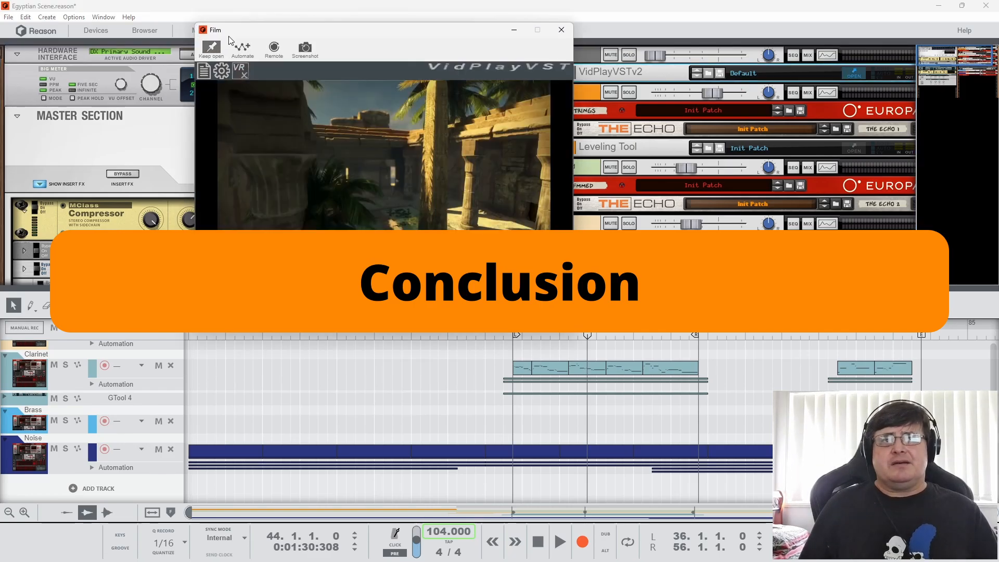
left_click_drag(234, 31, 45, 20)
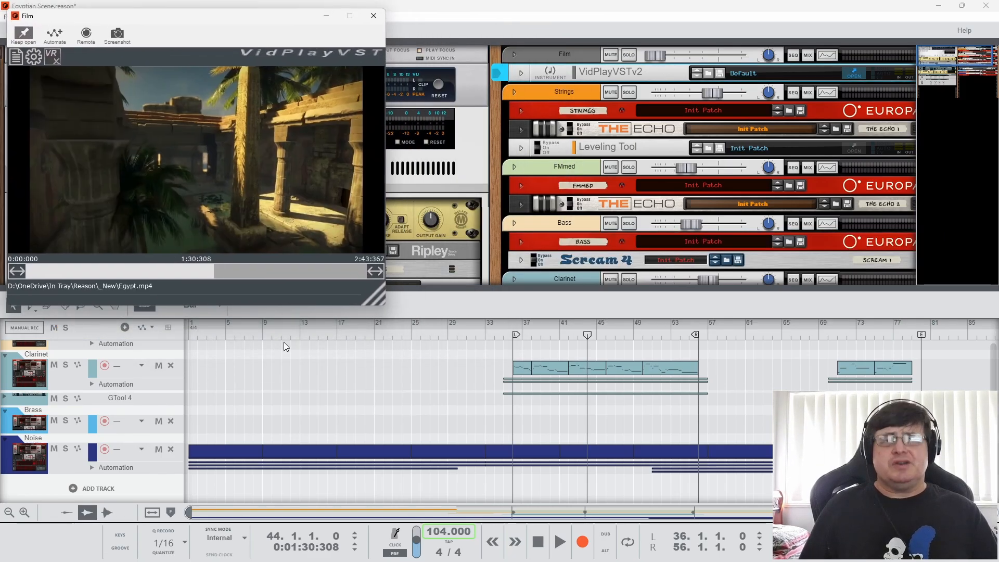
left_click(300, 335)
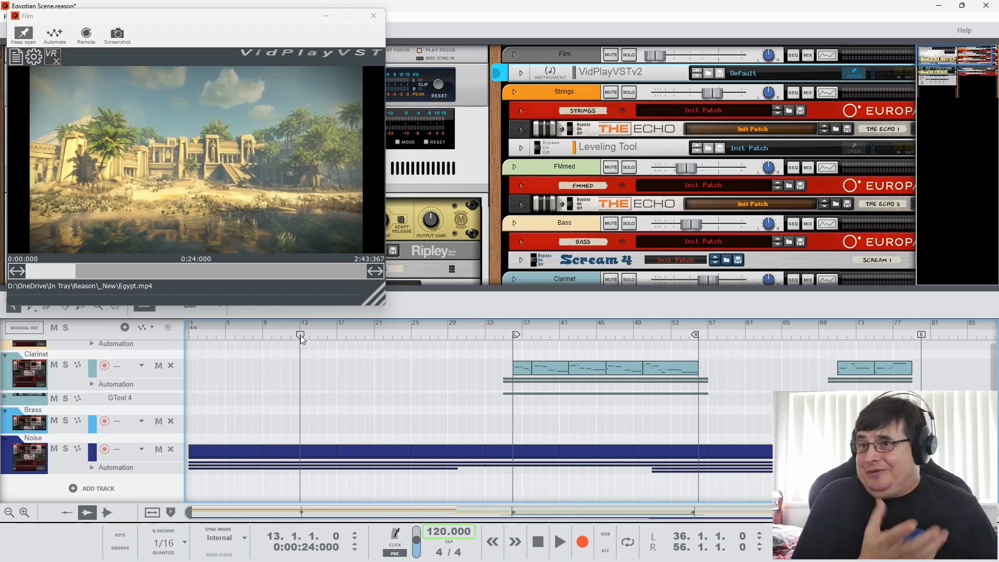
left_click(509, 333)
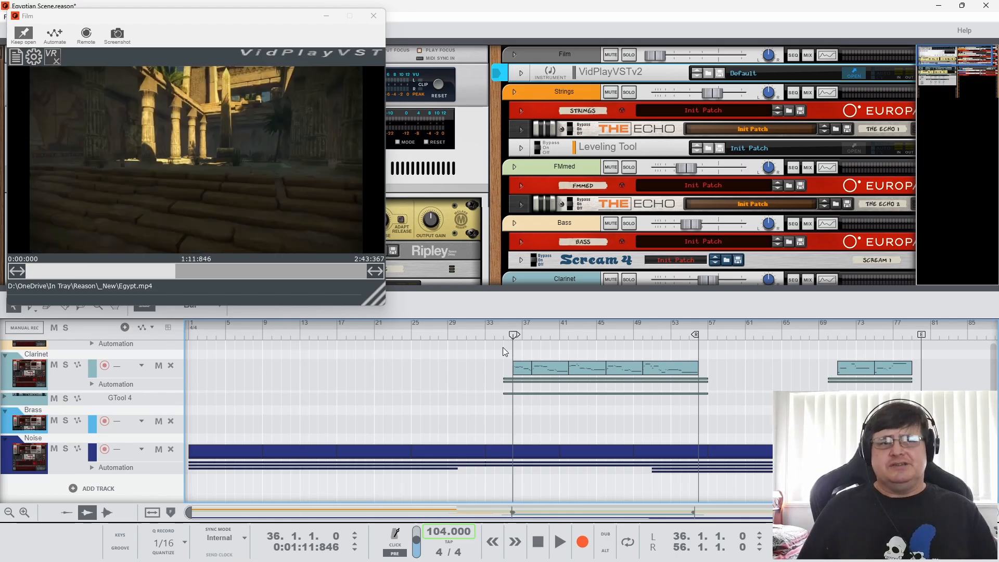
left_click(485, 336)
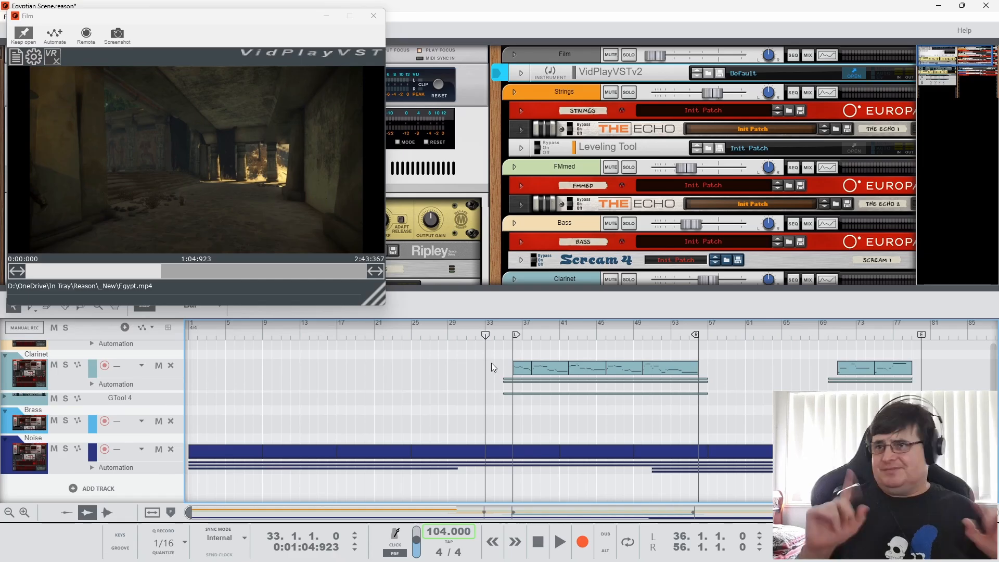
Compare the film at bars 30 and 54 with the tempo automation clips, return to bar 30 and select the FMmed clip there
scroll(505, 363, "up", 8)
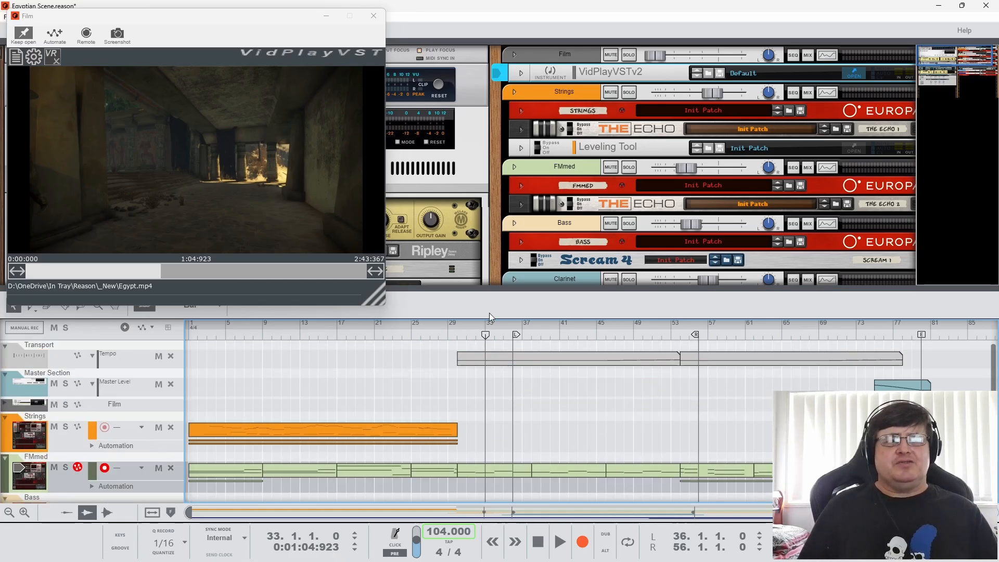
left_click_drag(485, 335, 456, 335)
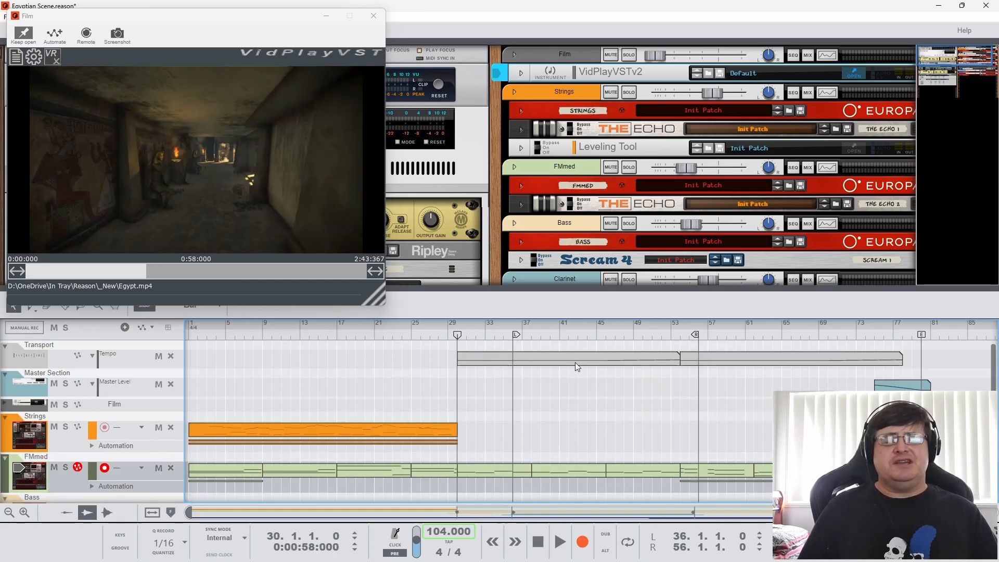
left_click(679, 336)
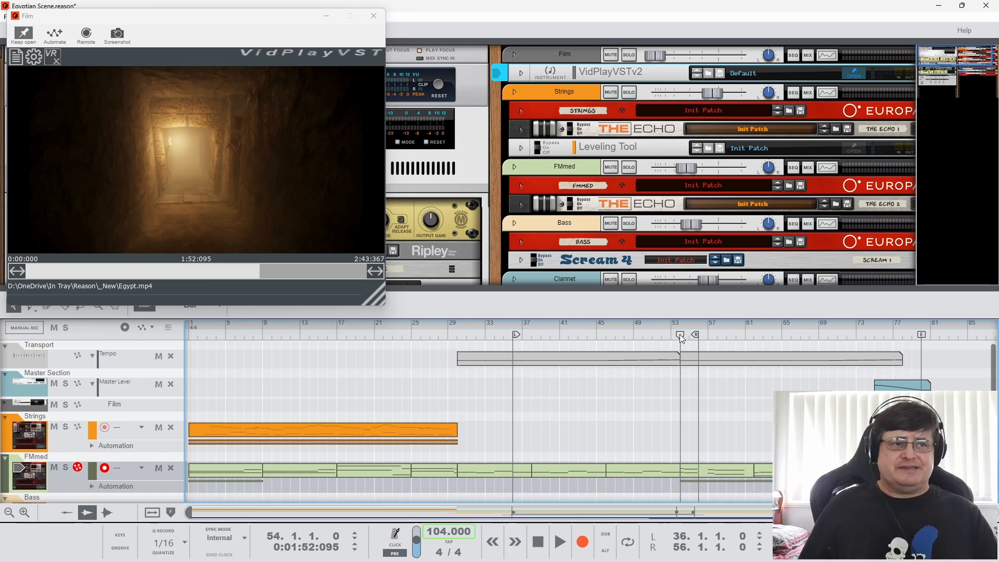
left_click(457, 335)
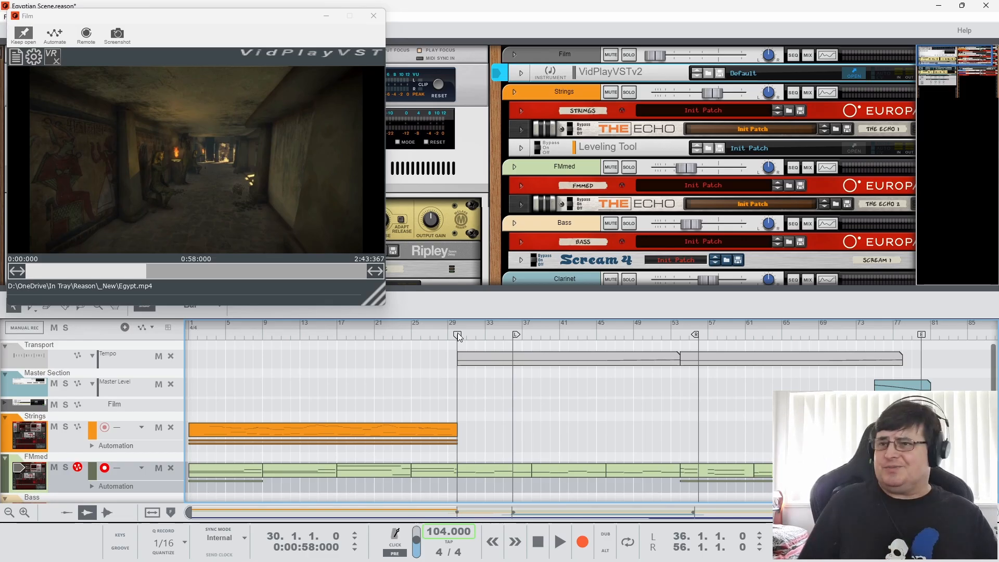
left_click(476, 468)
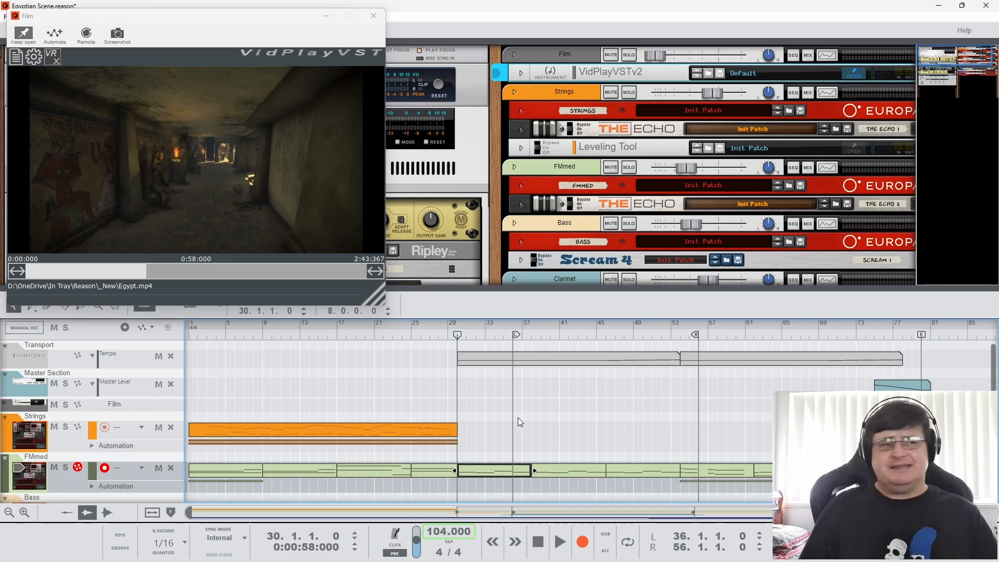
Review the film around the scene change at bars 29 and 30, check bar 61, and return to bar 30
left_click(355, 195)
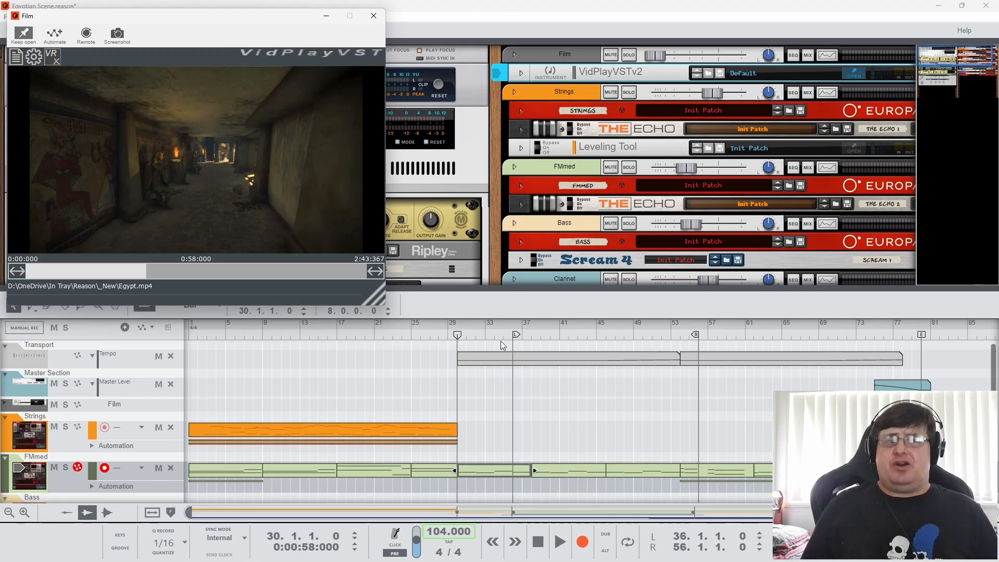
left_click(449, 337)
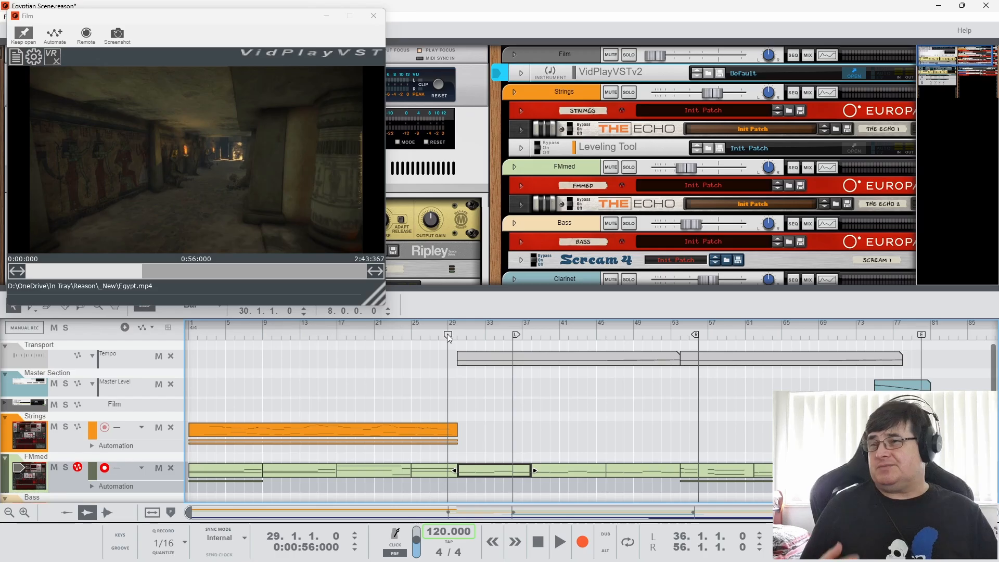
left_click(457, 337)
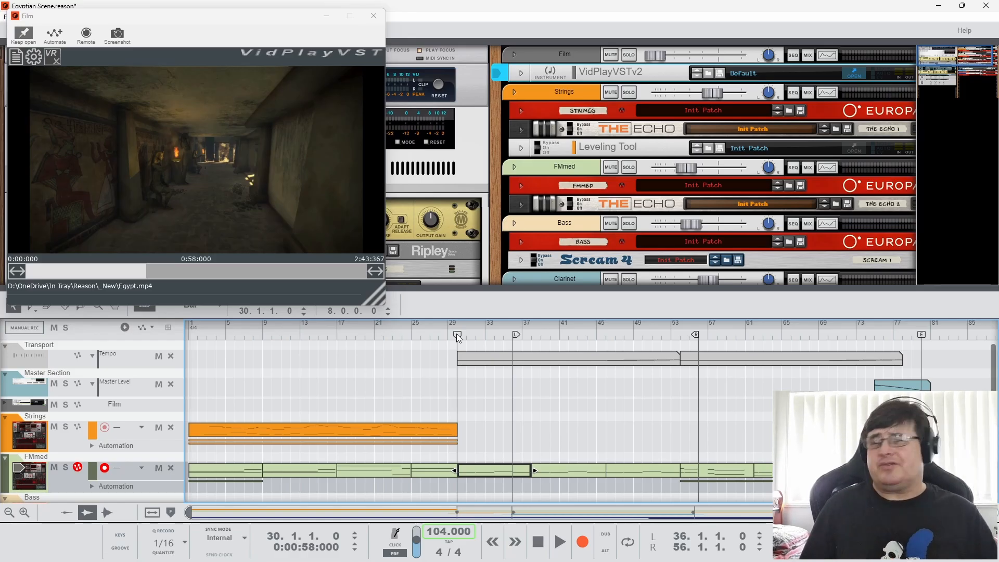
left_click(745, 336)
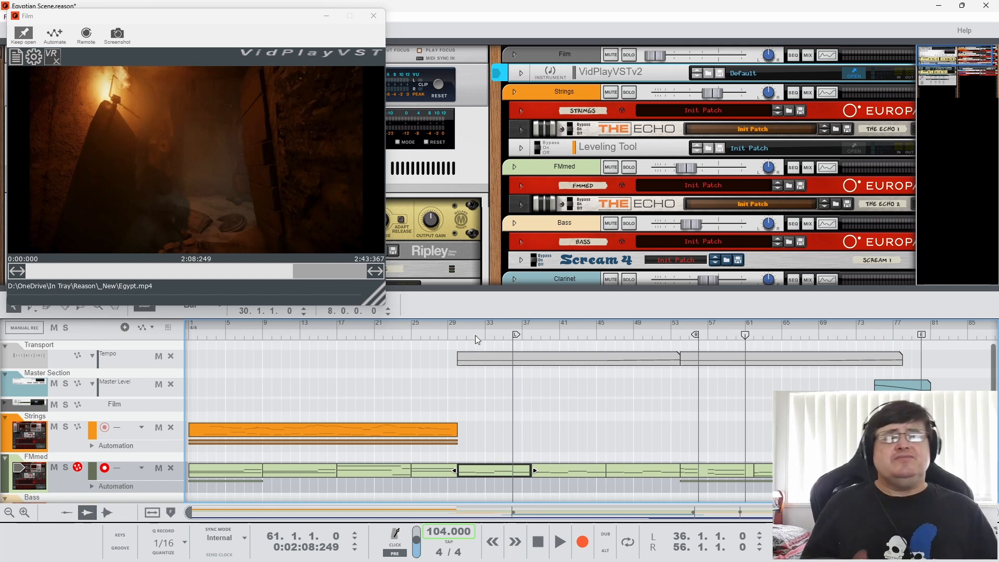
left_click(459, 339)
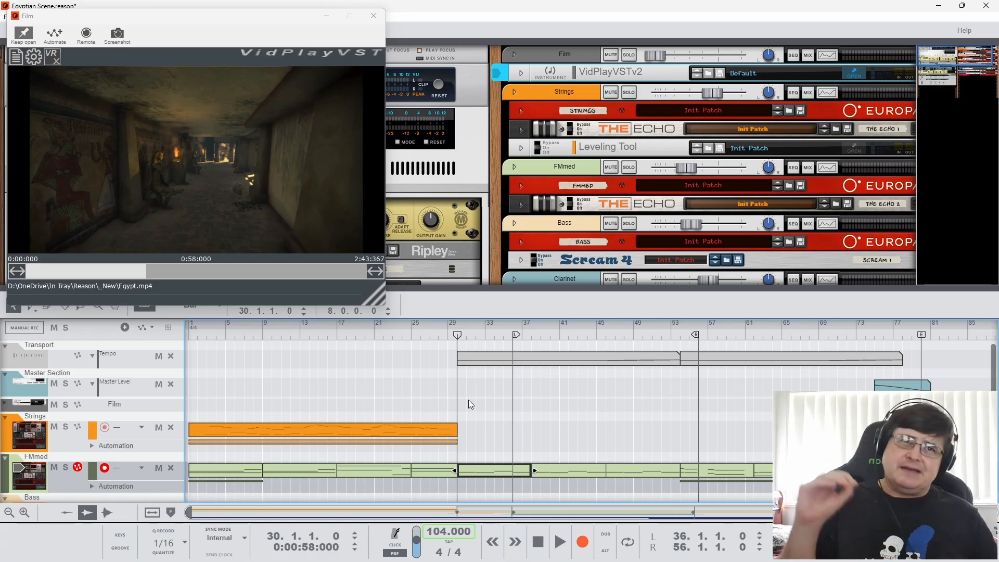
left_click(265, 208)
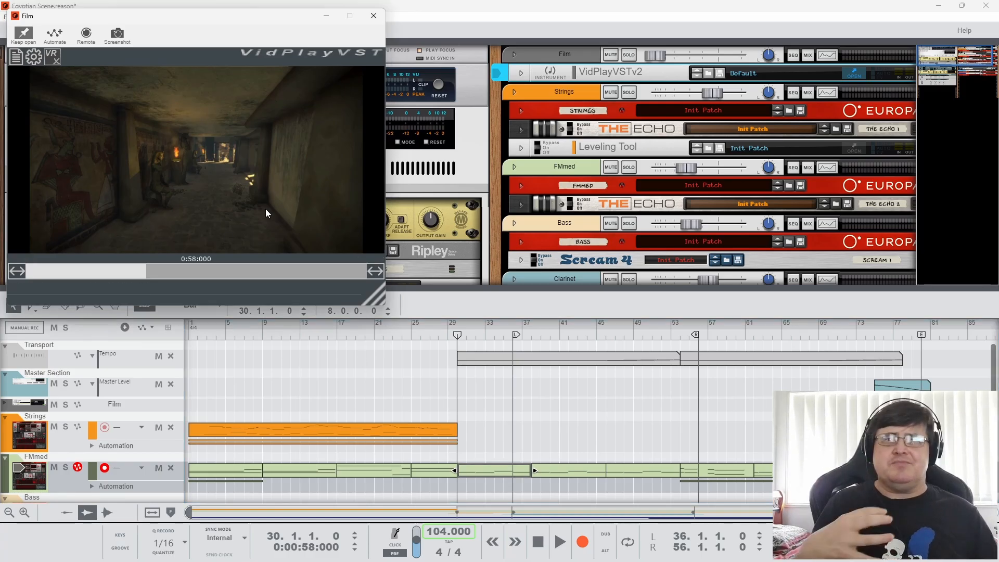